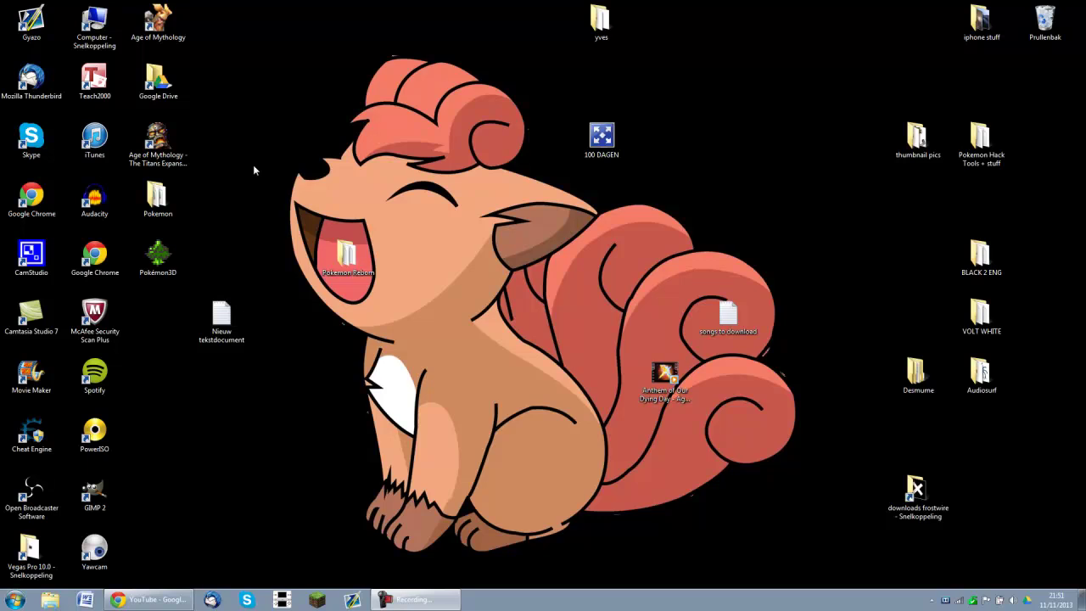
Select the Age of Mythology Titans desktop shortcut and open the Start menu.
{"action": "left_click", "coordinate": [172, 145]}
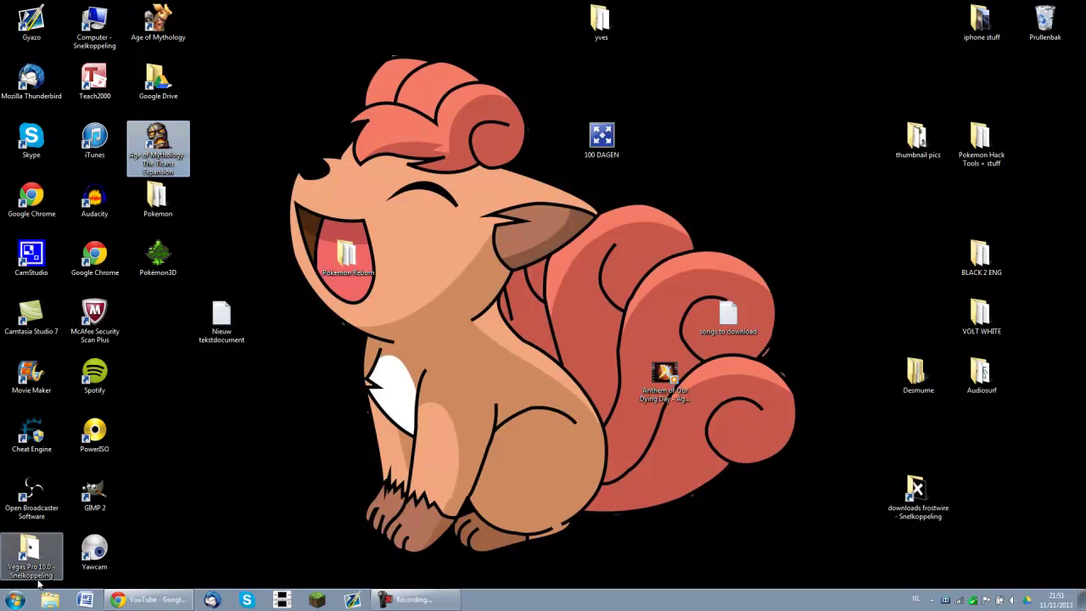
{"action": "left_click", "coordinate": [15, 599]}
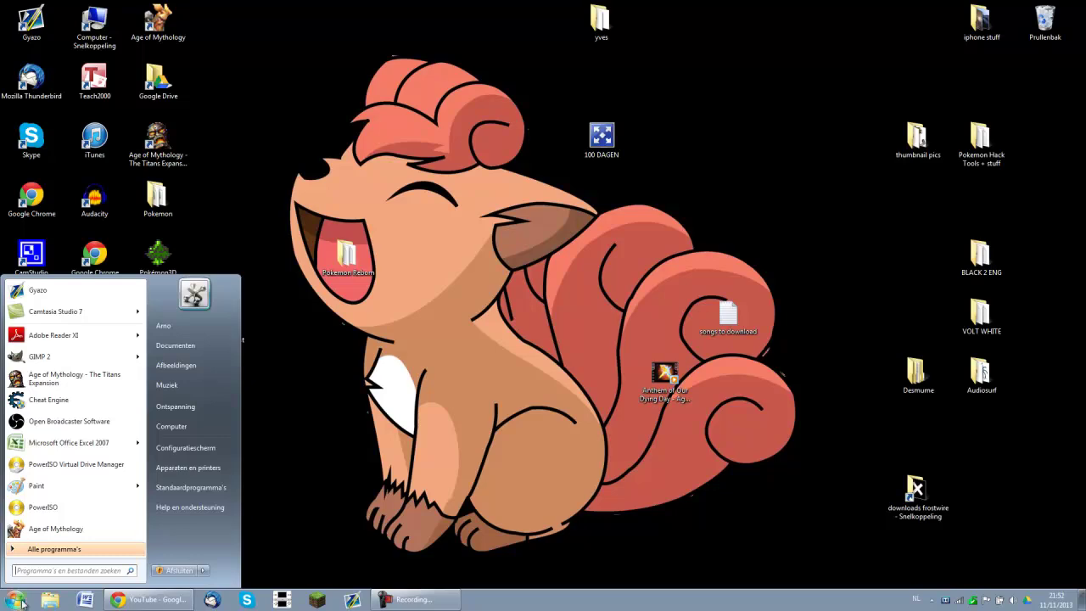
Browse from Computer to C:\Program Files (x86)\Microsoft Games\Age of Mythology.
{"action": "left_click", "coordinate": [223, 429]}
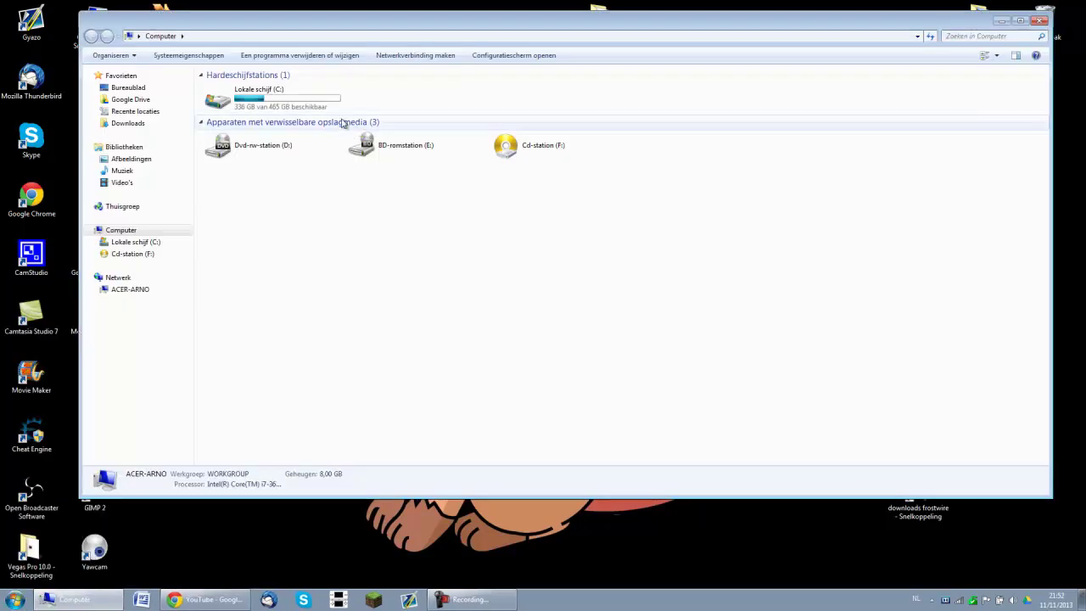
{"action": "double_click", "coordinate": [299, 101]}
{"action": "double_click", "coordinate": [251, 184]}
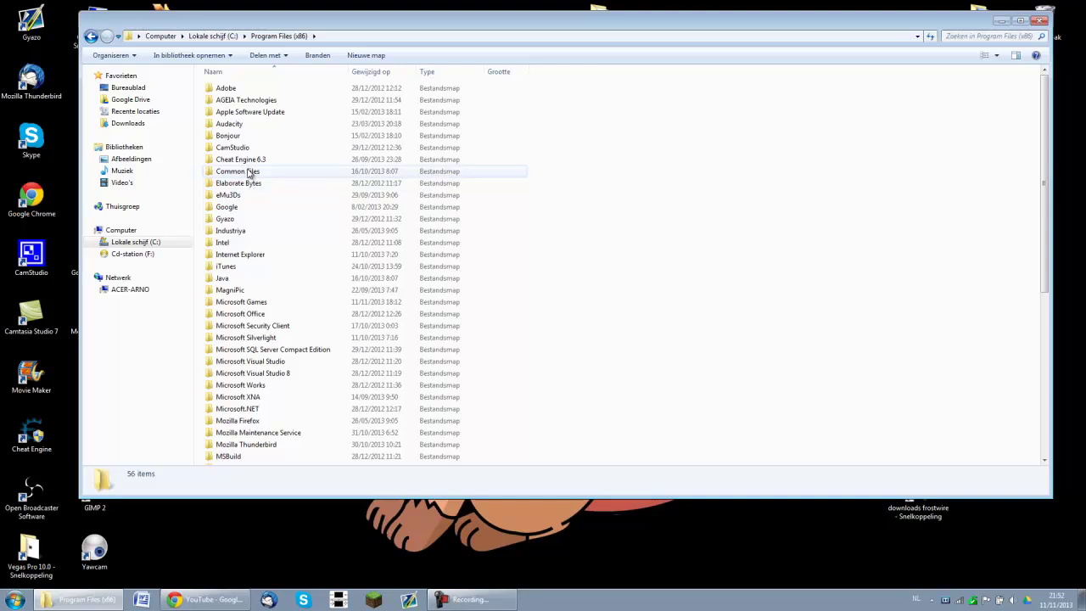
{"action": "double_click", "coordinate": [264, 303]}
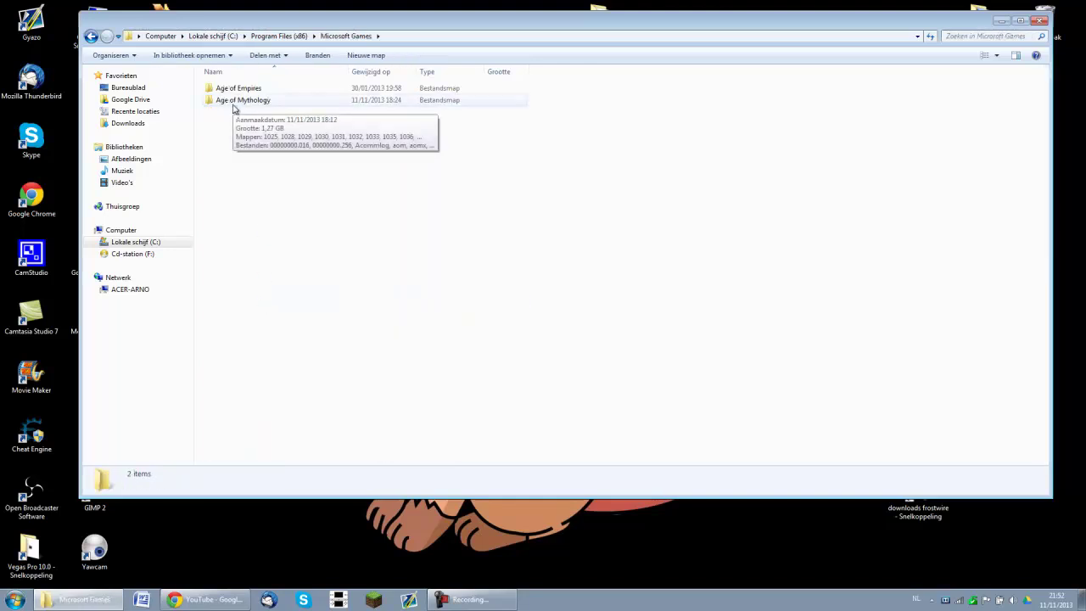
{"action": "double_click", "coordinate": [234, 107]}
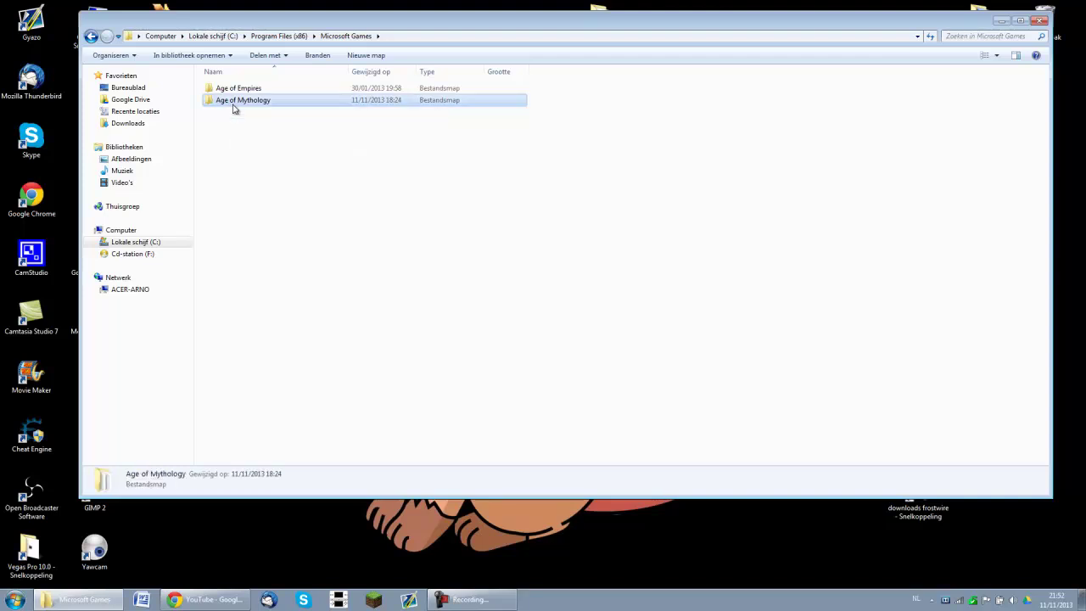
Scroll the game folder and select the gfxconfig folder next to gfxconfig2.
{"action": "left_click", "coordinate": [242, 267]}
{"action": "scroll", "coordinate": [242, 267], "scroll_direction": "down", "scroll_amount": 3}
{"action": "scroll", "coordinate": [242, 266], "scroll_direction": "down", "scroll_amount": 6}
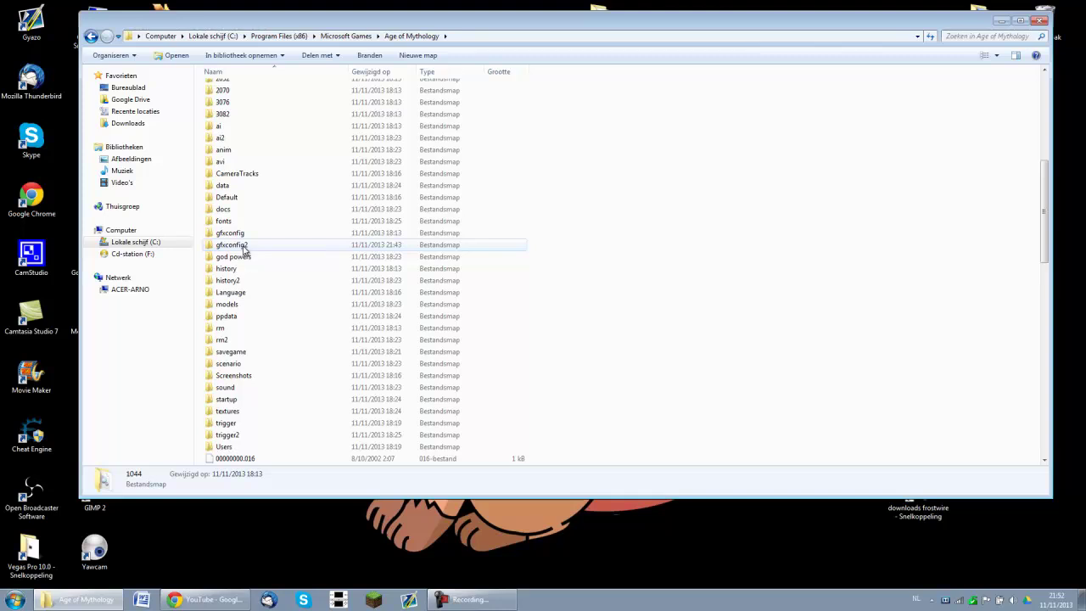
{"action": "left_click", "coordinate": [243, 249]}
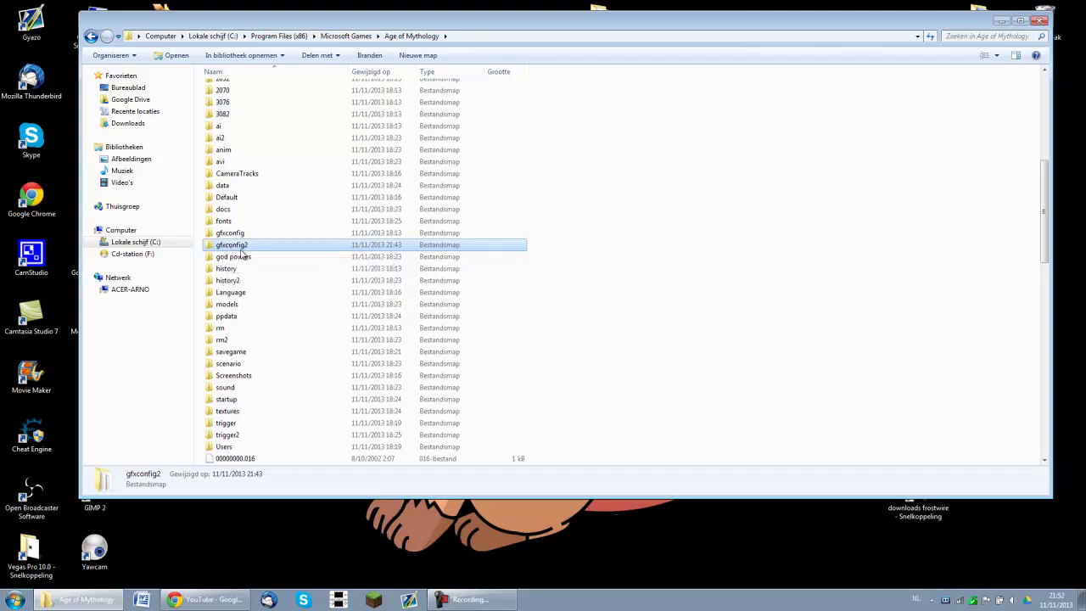
{"action": "left_click", "coordinate": [237, 237]}
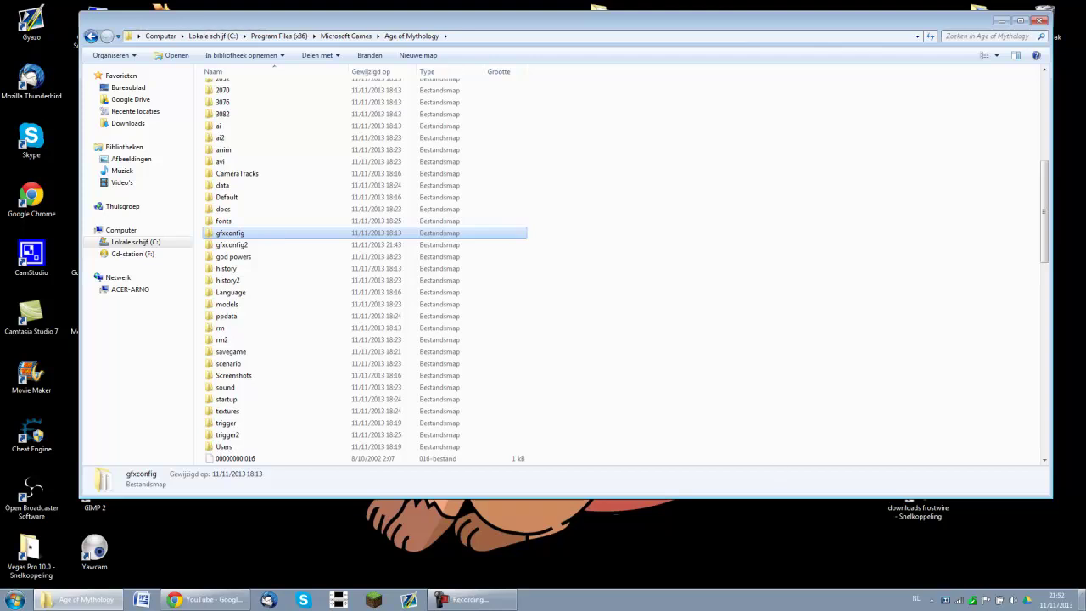
Show the desktop where the copied gfxconfig folder sits.
{"action": "left_click", "coordinate": [1082, 600]}
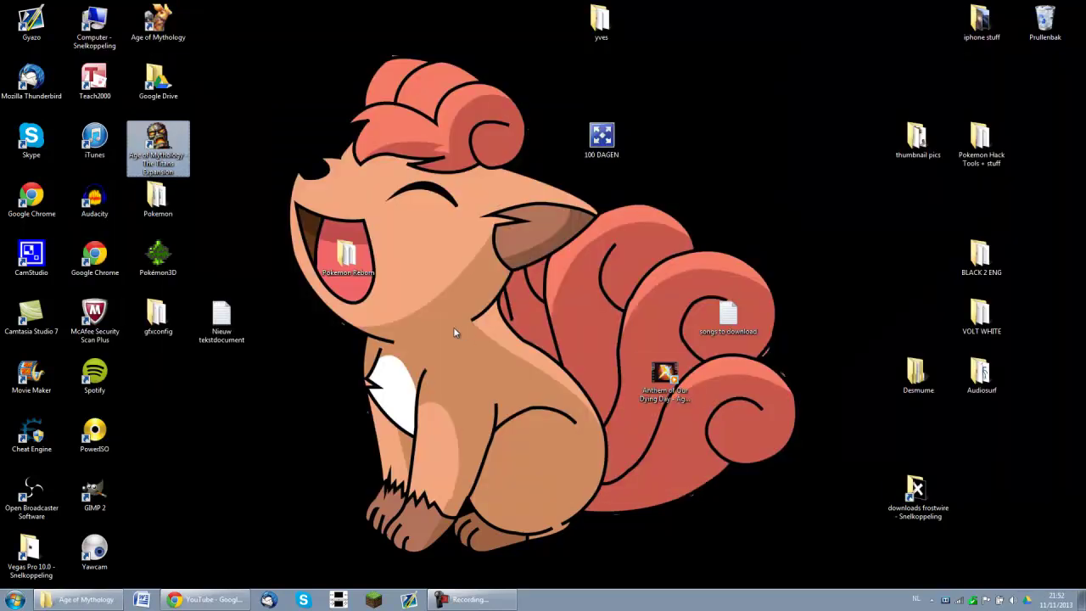
{"action": "mouse_move", "coordinate": [176, 322]}
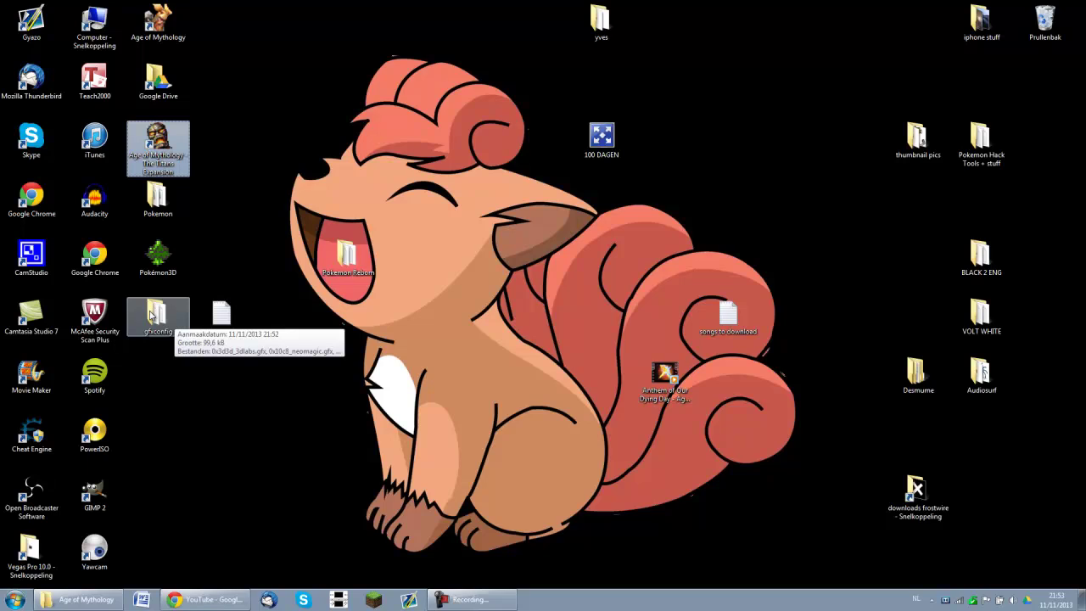
Open the desktop gfxconfig folder and delete i845.gfx to the Recycle Bin.
{"action": "double_click", "coordinate": [151, 314]}
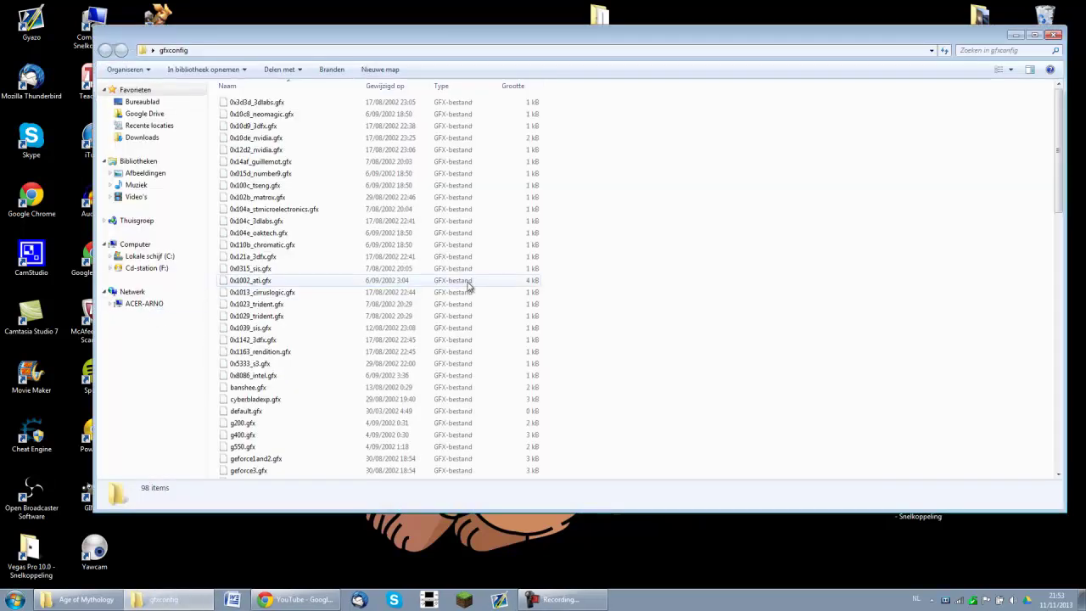
{"action": "left_click", "coordinate": [337, 298]}
{"action": "scroll", "coordinate": [337, 299], "scroll_direction": "down", "scroll_amount": 8}
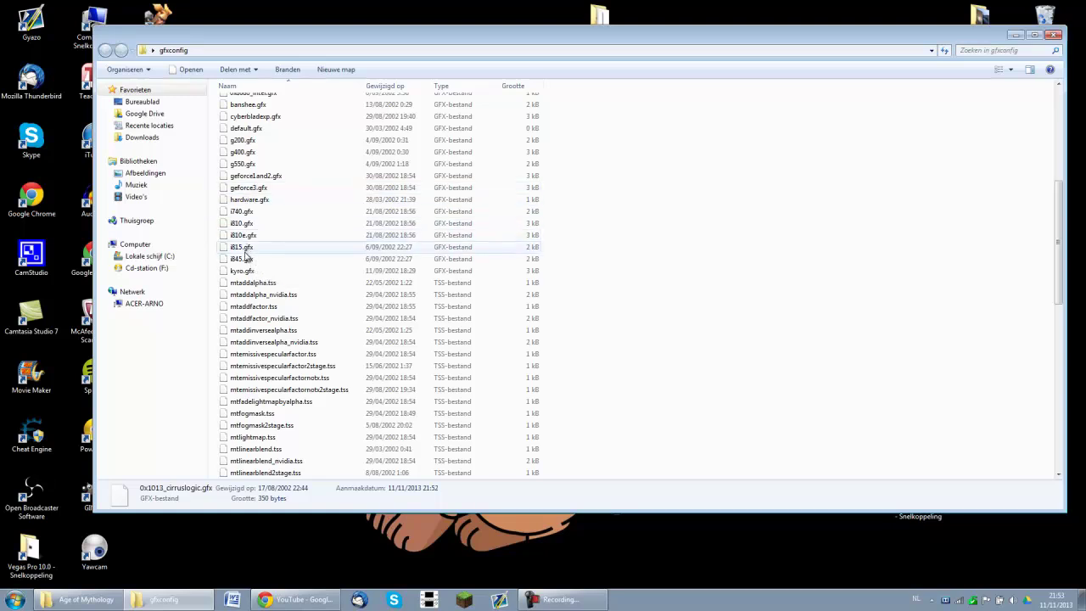
{"action": "left_click", "coordinate": [241, 261]}
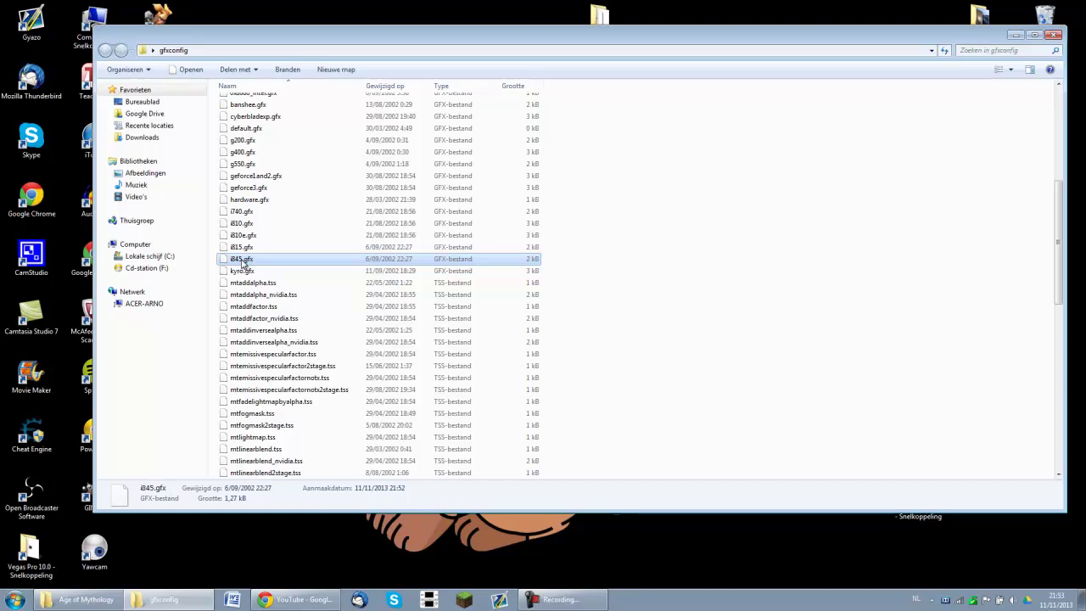
{"action": "key", "text": "Delete"}
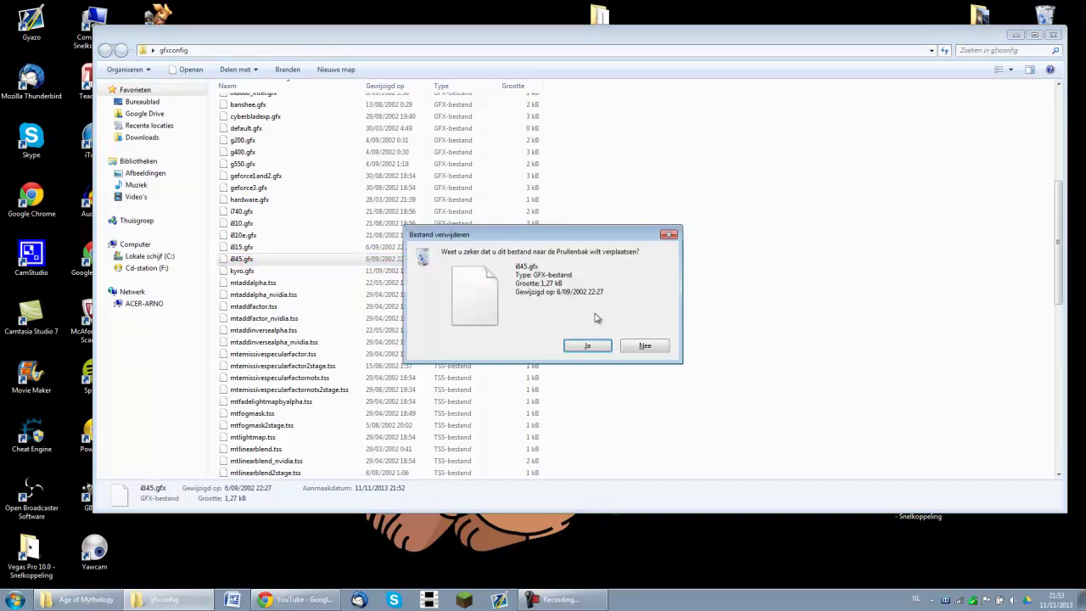
{"action": "left_click", "coordinate": [585, 346]}
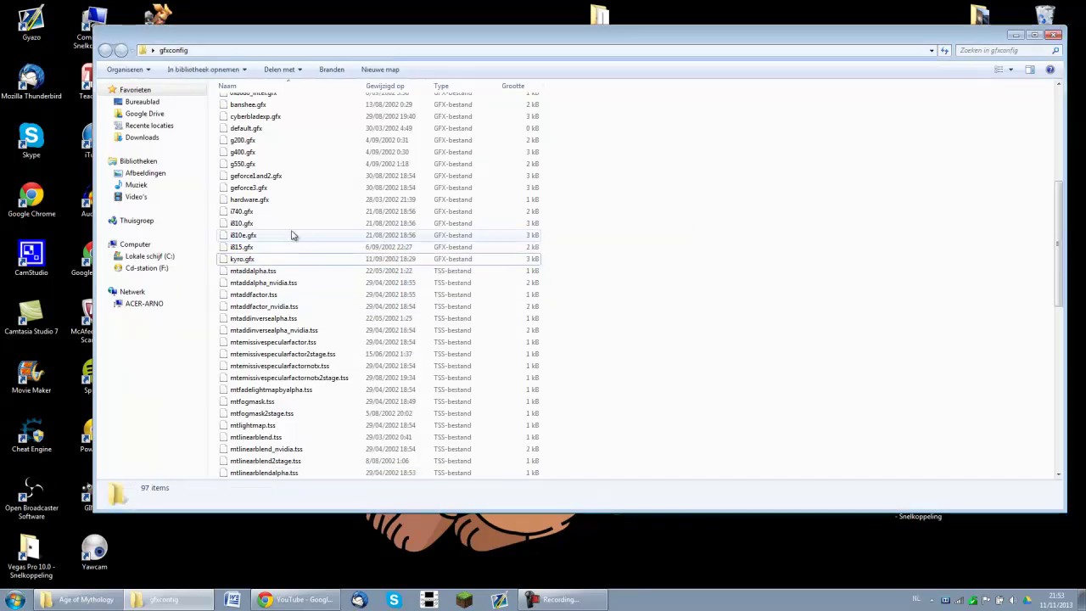
Rename geforce3.gfx to i845.gfx.
{"action": "left_click", "coordinate": [256, 188]}
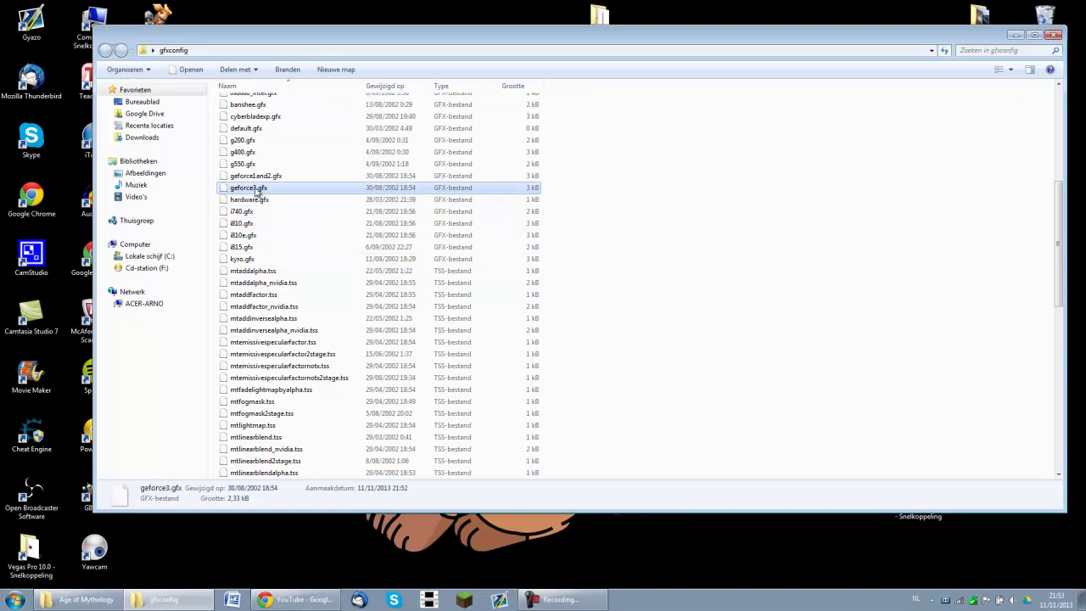
{"action": "left_click", "coordinate": [255, 189]}
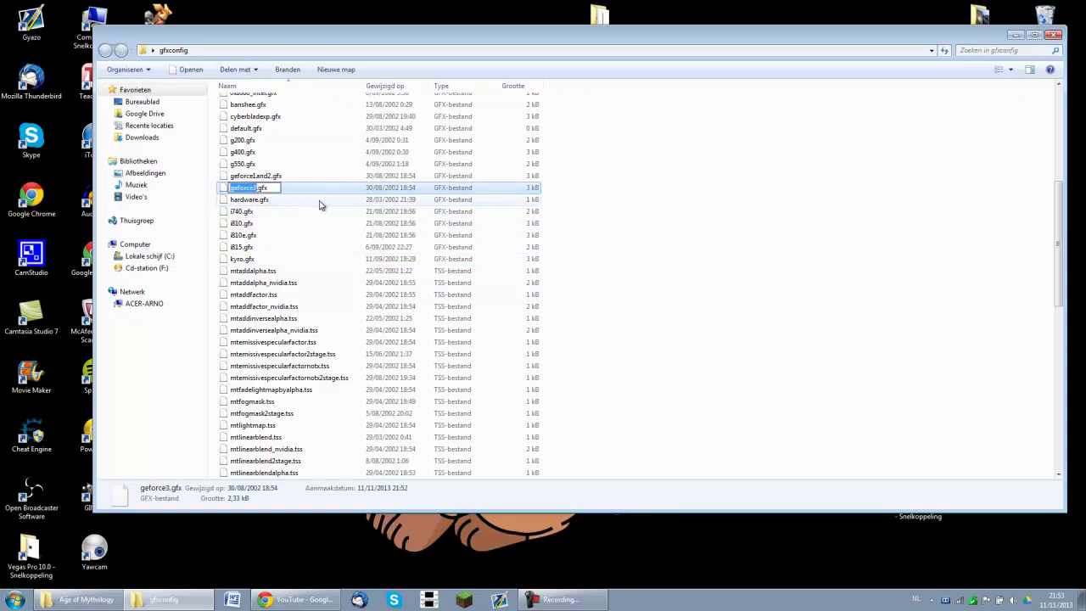
{"action": "key", "text": "BackSpace"}
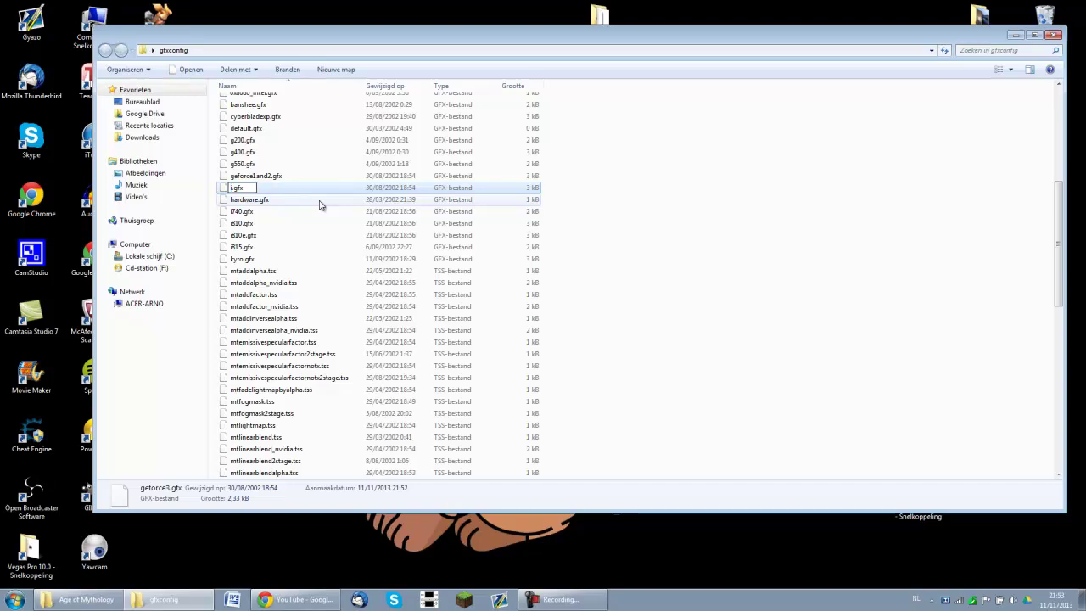
{"action": "type", "text": "i845"}
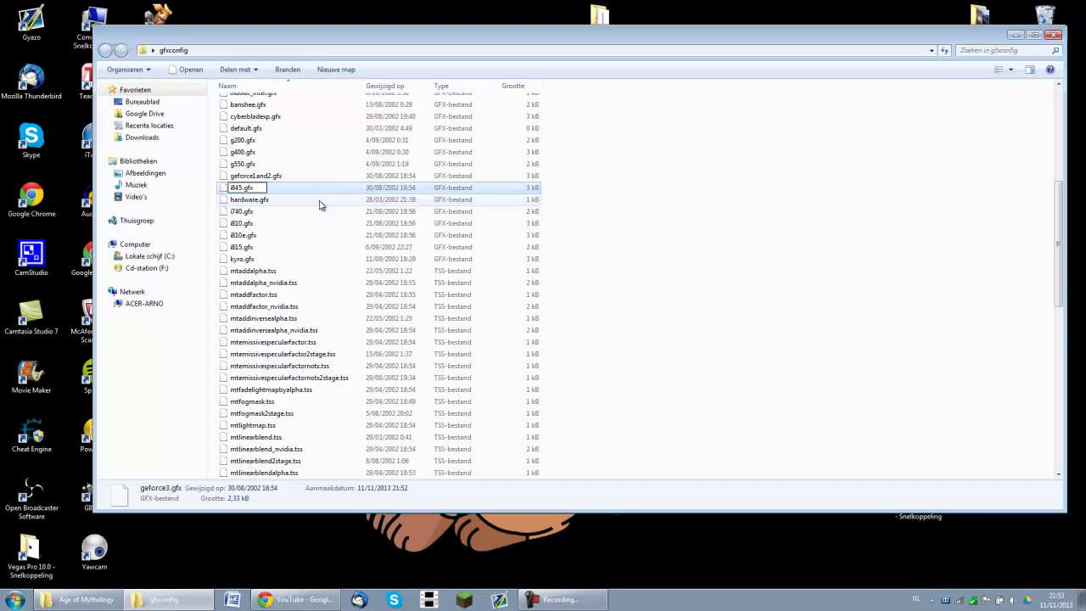
{"action": "key", "text": "Return"}
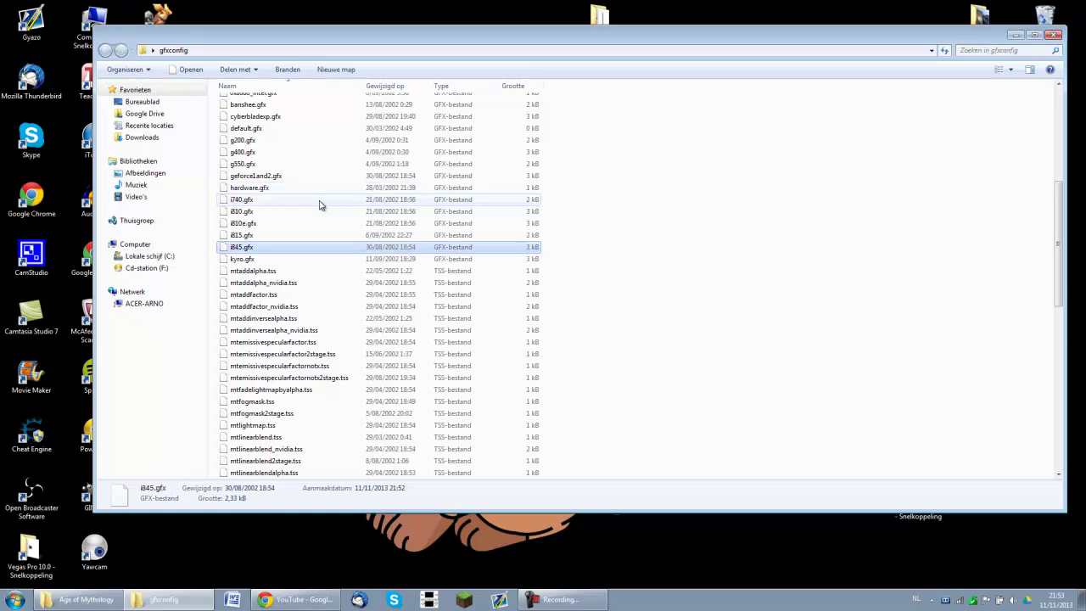
Close the gfxconfig window, try launching Titans, and dismiss the missing CD-ROM error.
{"action": "left_click", "coordinate": [1057, 33]}
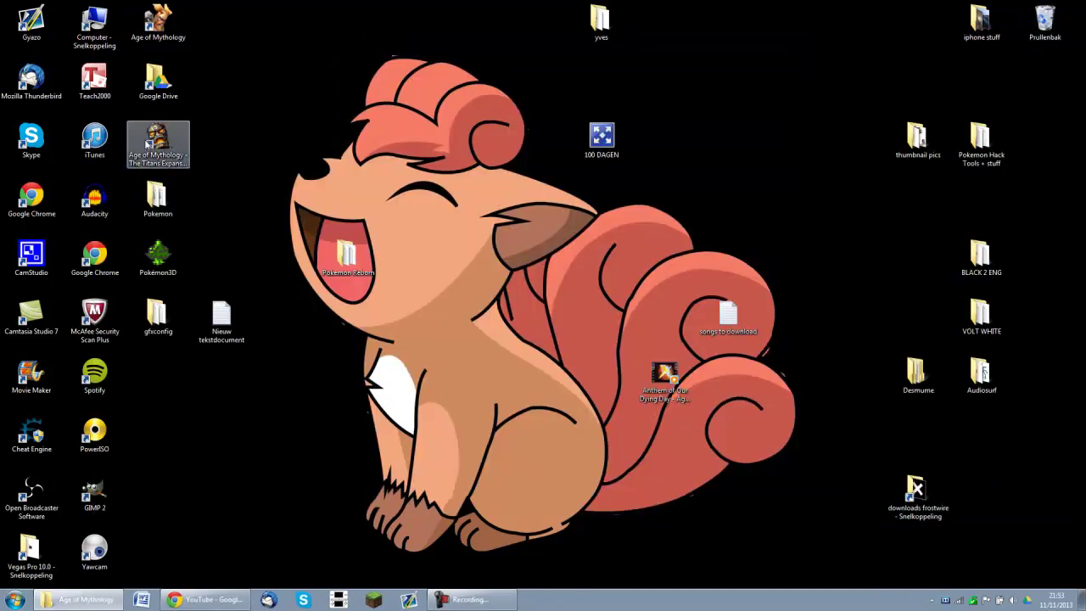
{"action": "left_click", "coordinate": [147, 146]}
{"action": "double_click", "coordinate": [148, 145]}
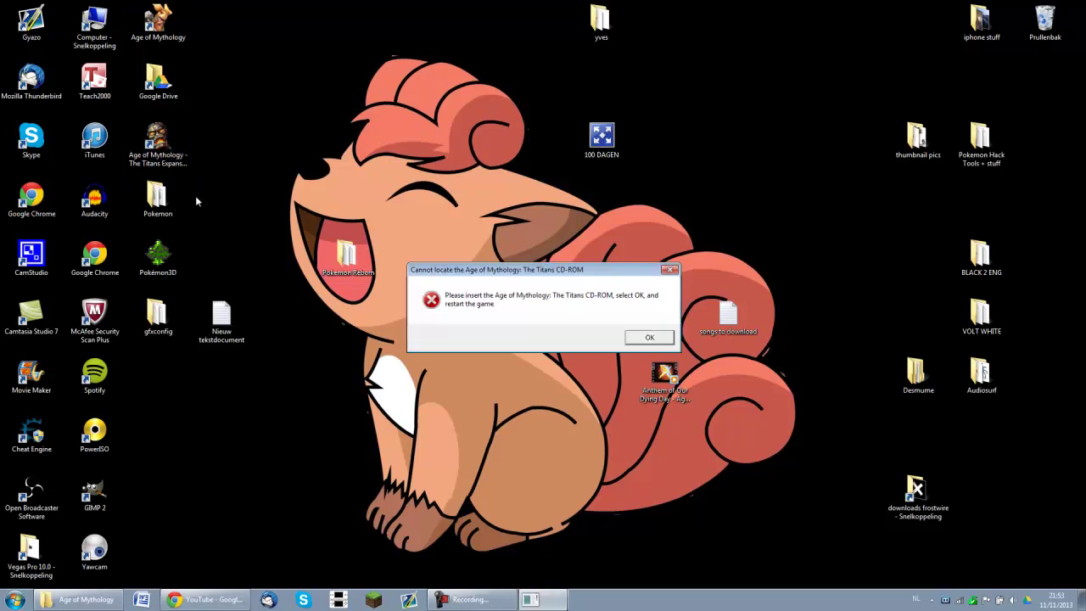
{"action": "left_click", "coordinate": [641, 337]}
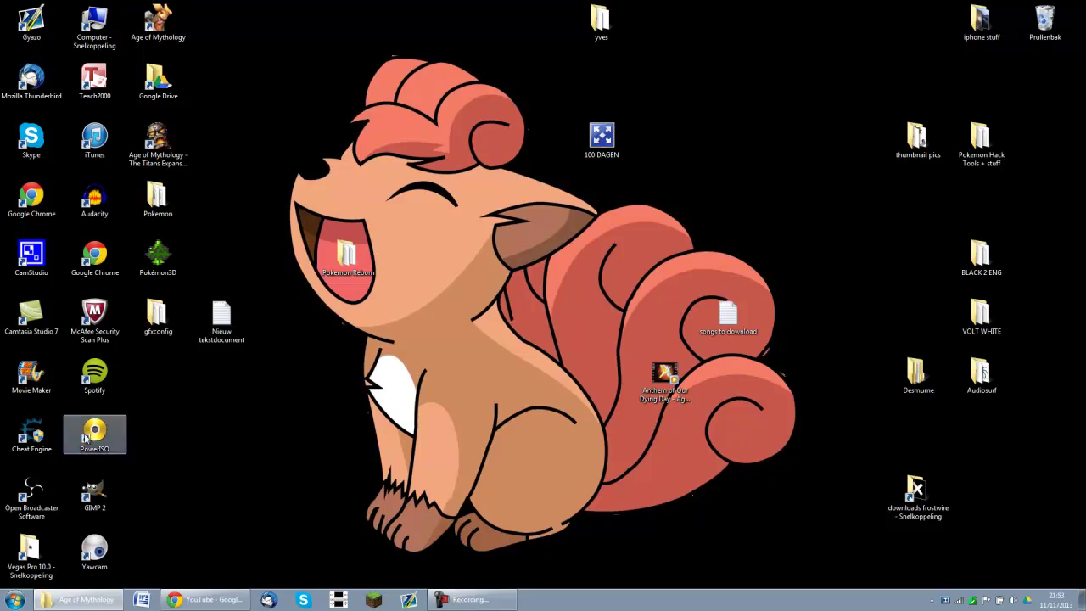
{"action": "left_click", "coordinate": [16, 600]}
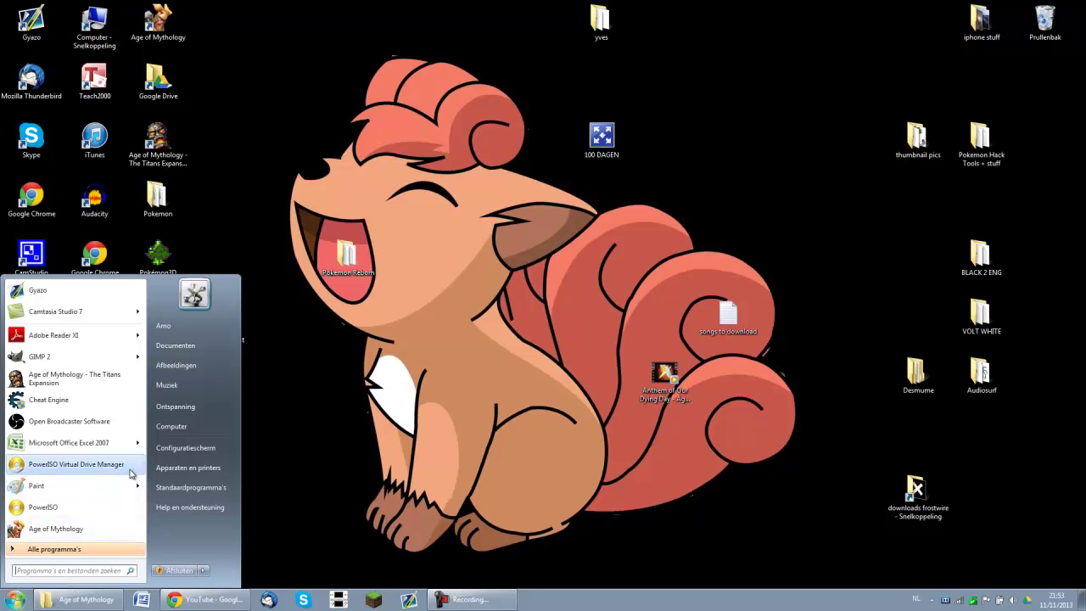
Mount AOMX.VCD from yves\Age Of Mythology Complete as drive F: with PowerISO, then close Explorer.
{"action": "left_click", "coordinate": [400, 431]}
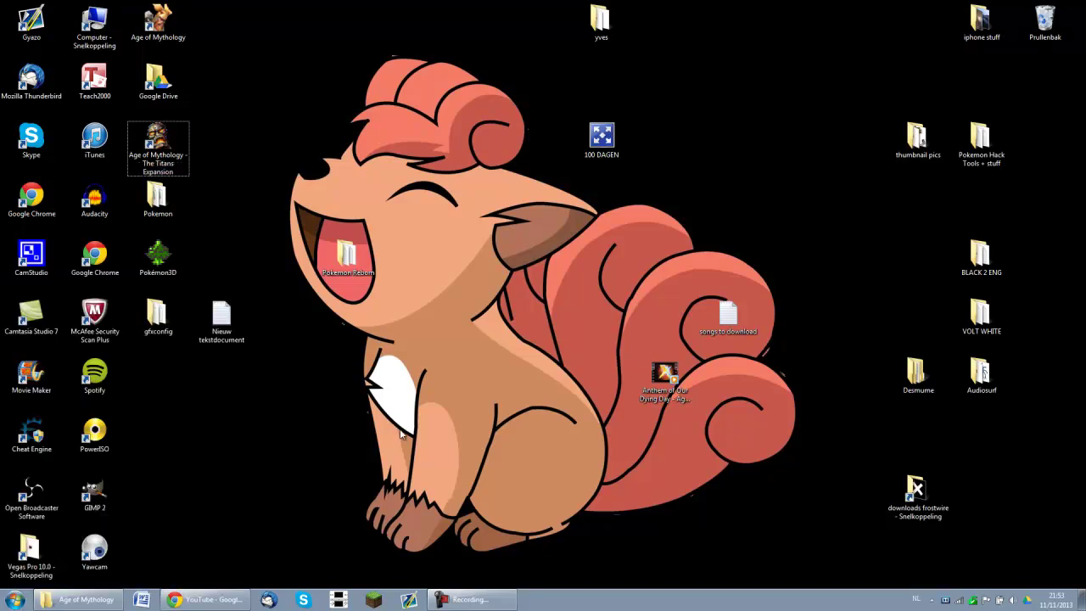
{"action": "double_click", "coordinate": [624, 12]}
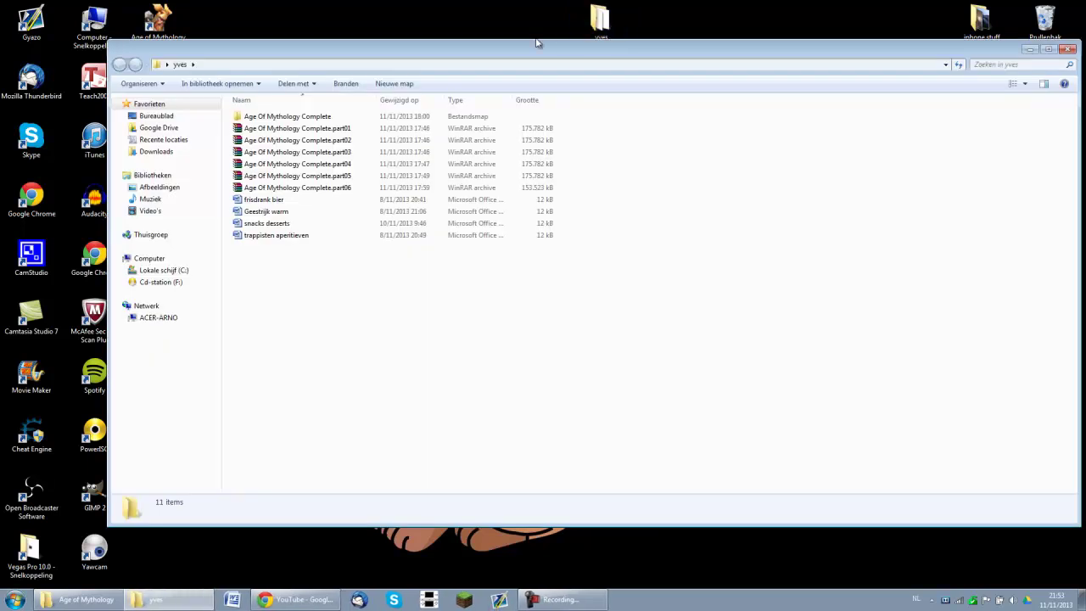
{"action": "double_click", "coordinate": [348, 118]}
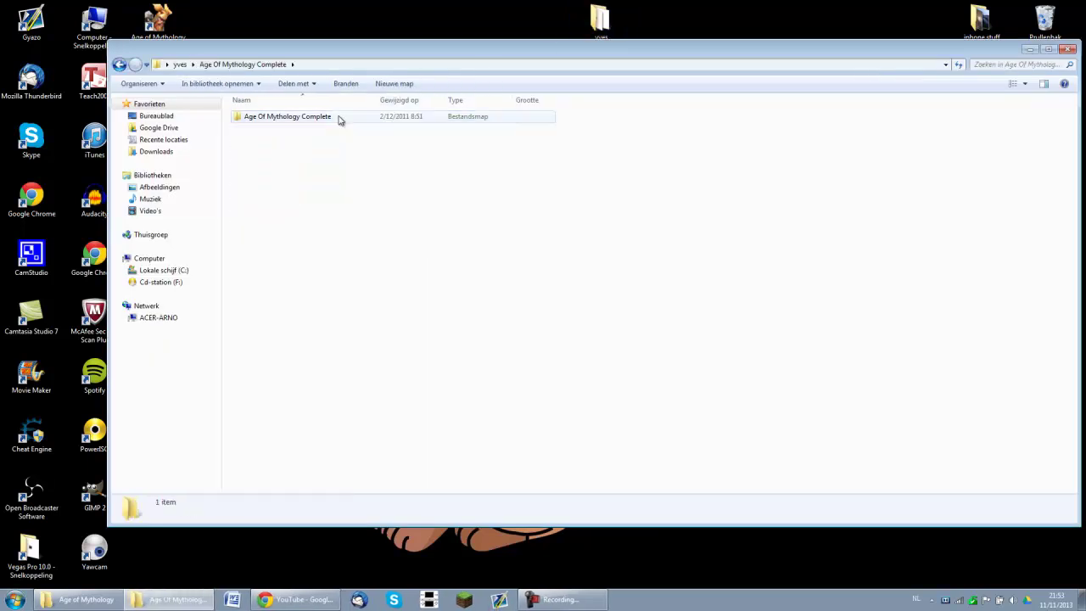
{"action": "double_click", "coordinate": [339, 117]}
{"action": "left_click", "coordinate": [275, 200]}
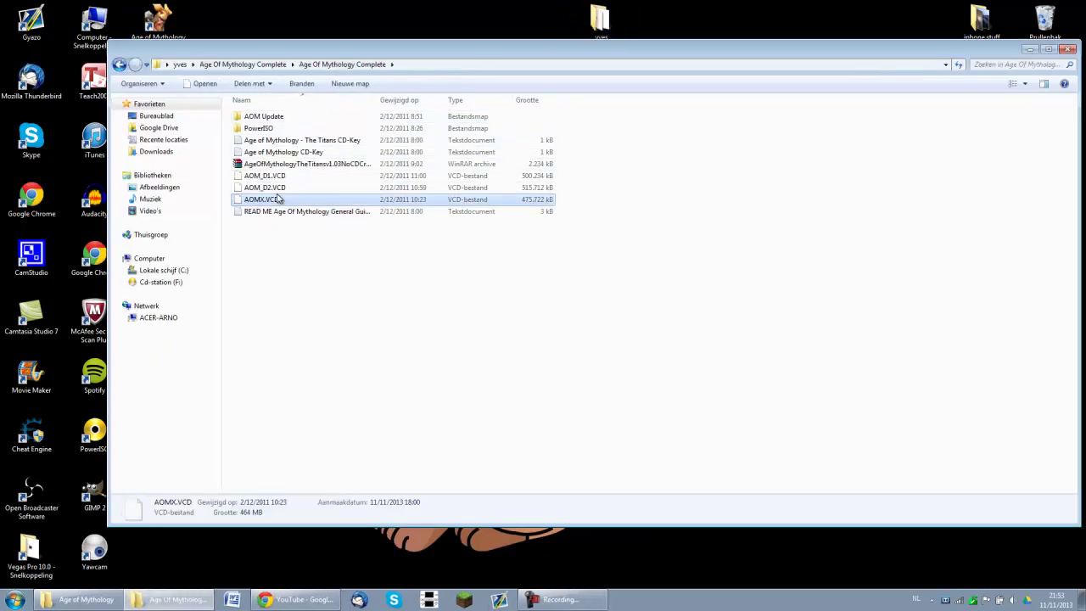
{"action": "right_click", "coordinate": [276, 199]}
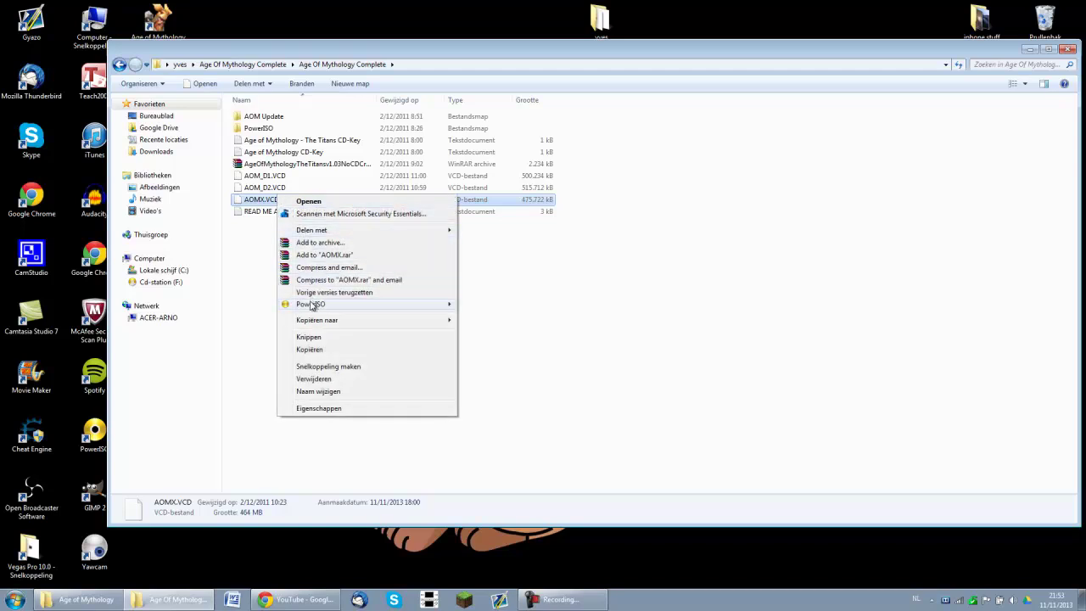
{"action": "mouse_move", "coordinate": [312, 303]}
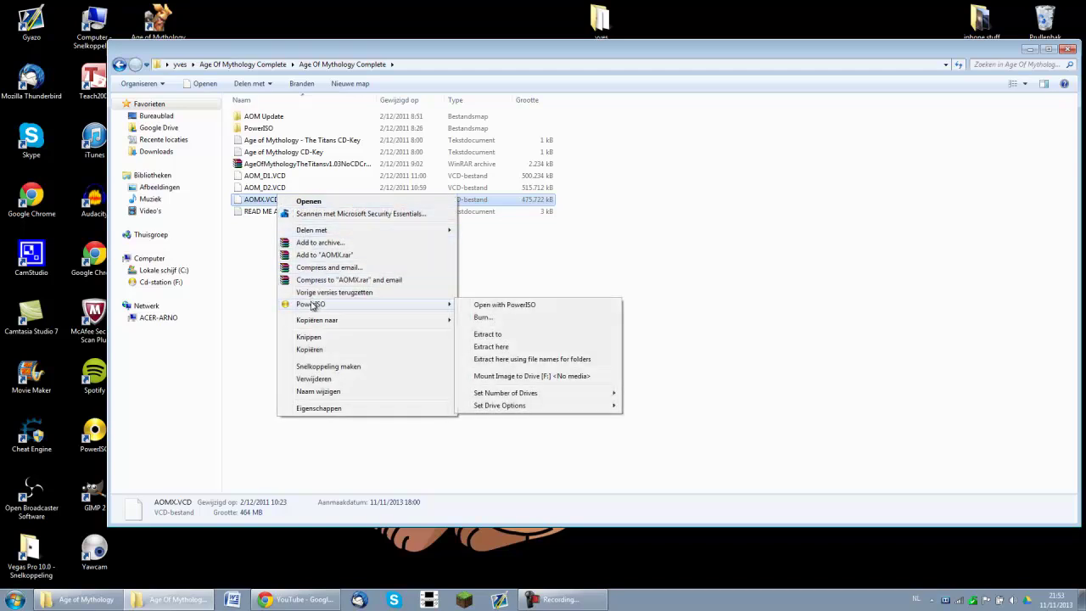
{"action": "left_click", "coordinate": [519, 377]}
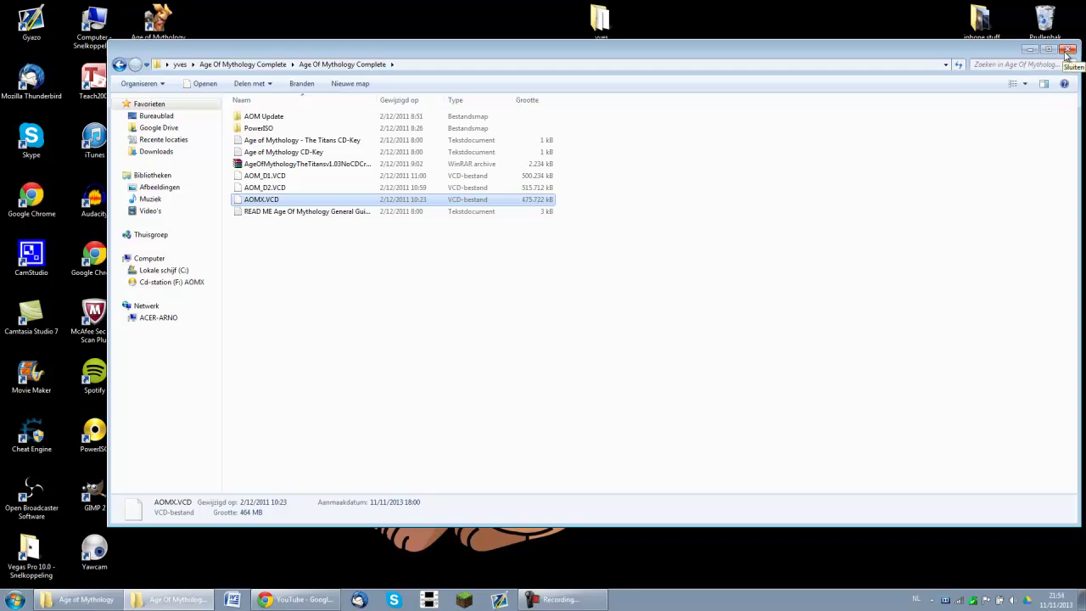
{"action": "left_click", "coordinate": [1068, 52]}
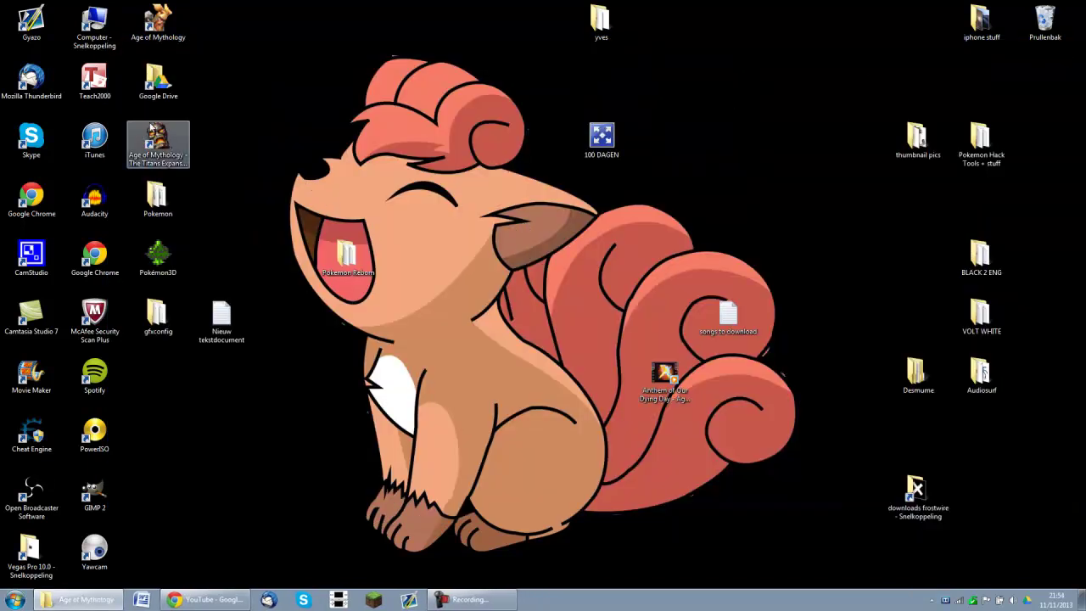
Launch Age of Mythology: The Titans and move its window right, clear of the desktop icons.
{"action": "double_click", "coordinate": [153, 151]}
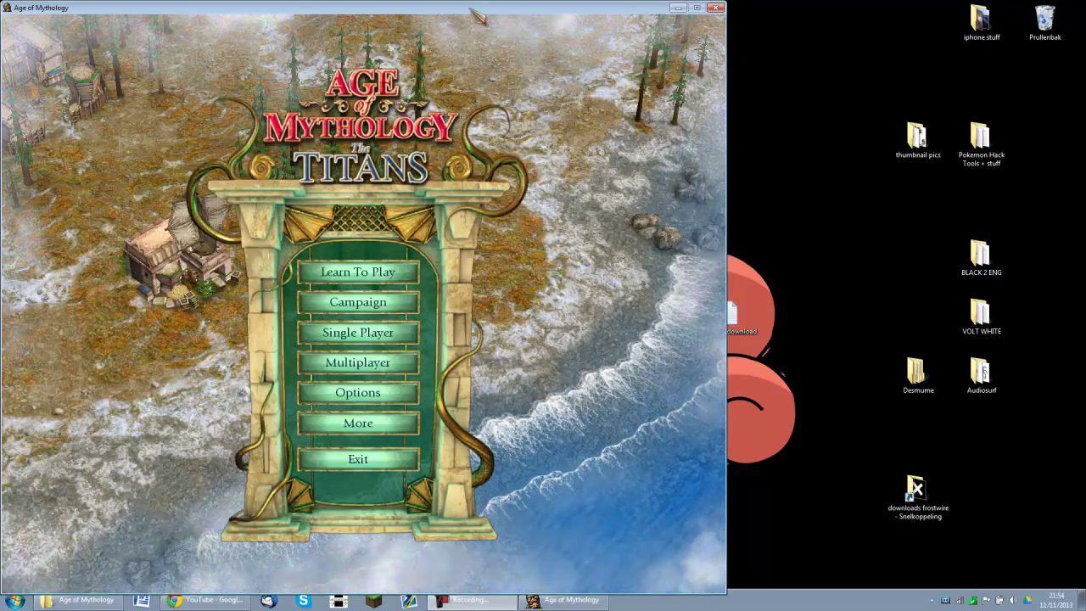
{"action": "left_click_drag", "start_coordinate": [473, 11], "coordinate": [603, 13]}
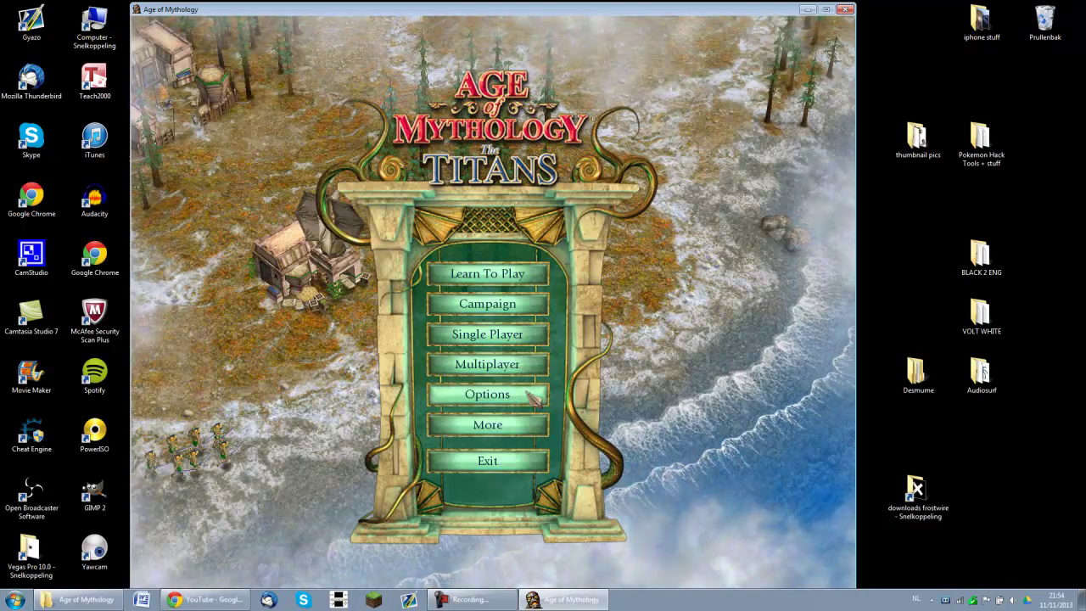
{"action": "left_click_drag", "start_coordinate": [479, 12], "coordinate": [536, 14]}
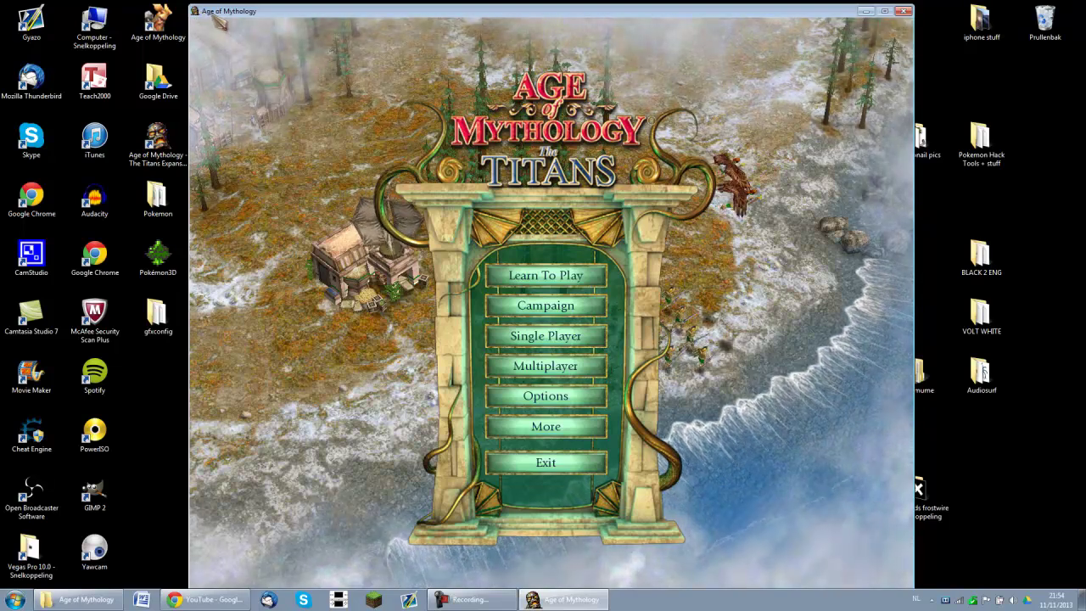
Set the game's screen size to 640x480x16 in Options.
{"action": "left_click", "coordinate": [550, 395]}
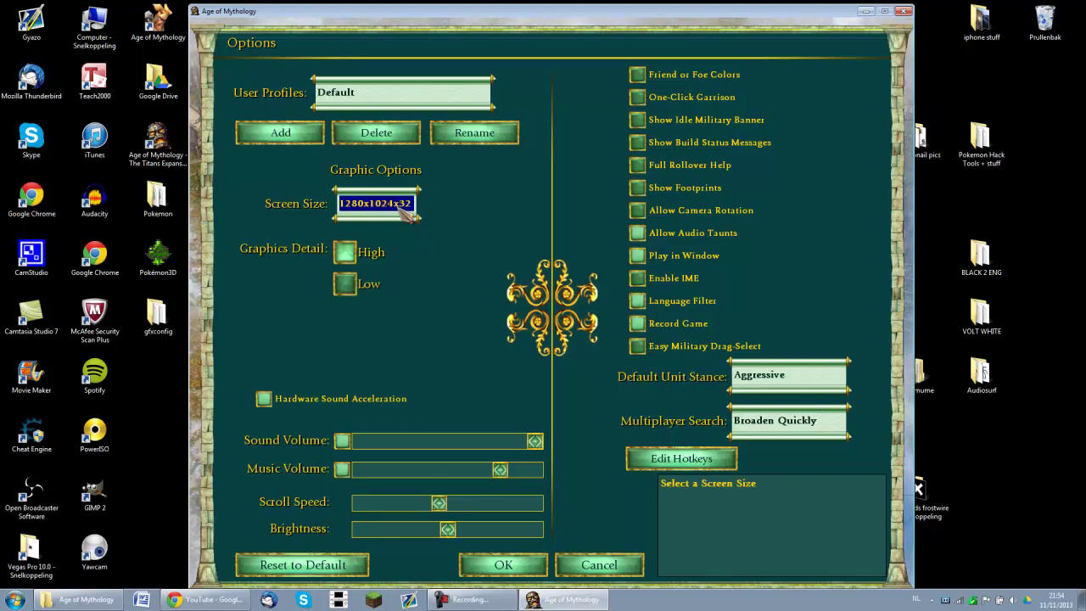
{"action": "left_click", "coordinate": [410, 216]}
{"action": "left_click", "coordinate": [410, 215]}
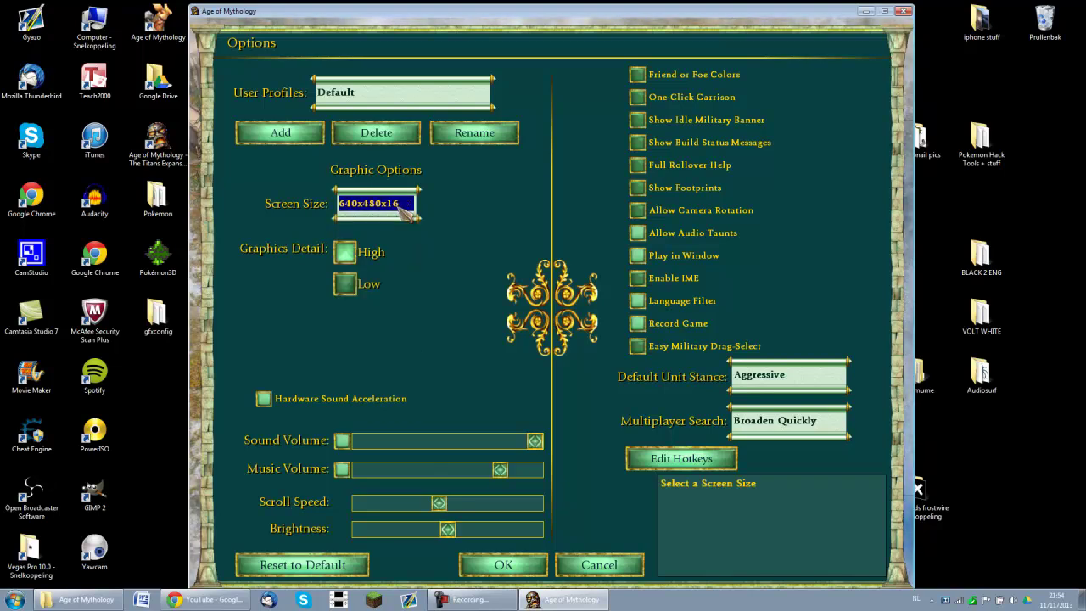
{"action": "left_click", "coordinate": [504, 564]}
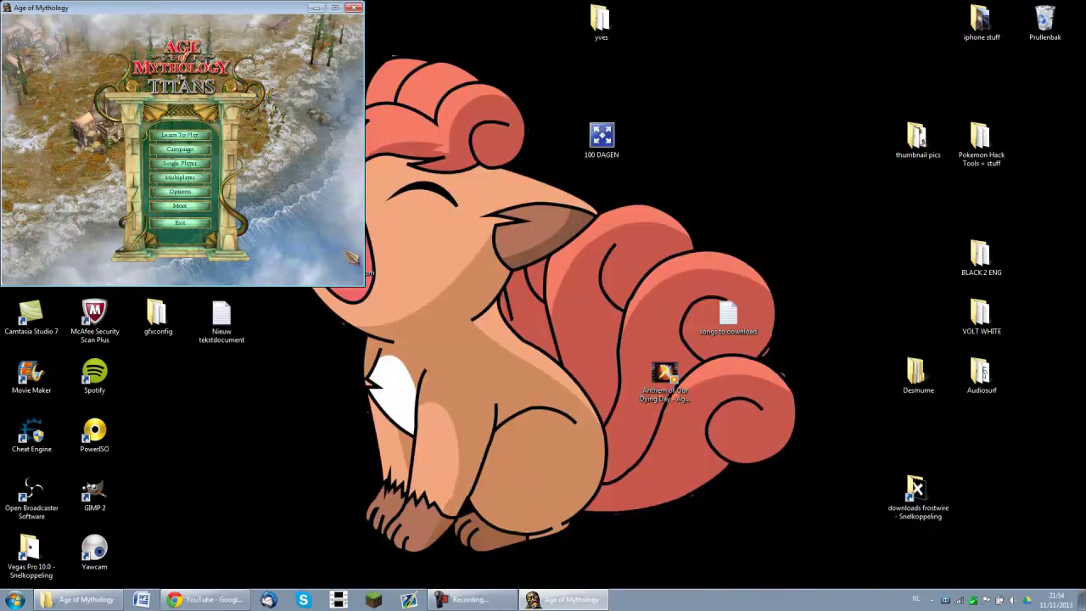
Change the screen size back to 1280x1024x32 in Options.
{"action": "left_click", "coordinate": [180, 191]}
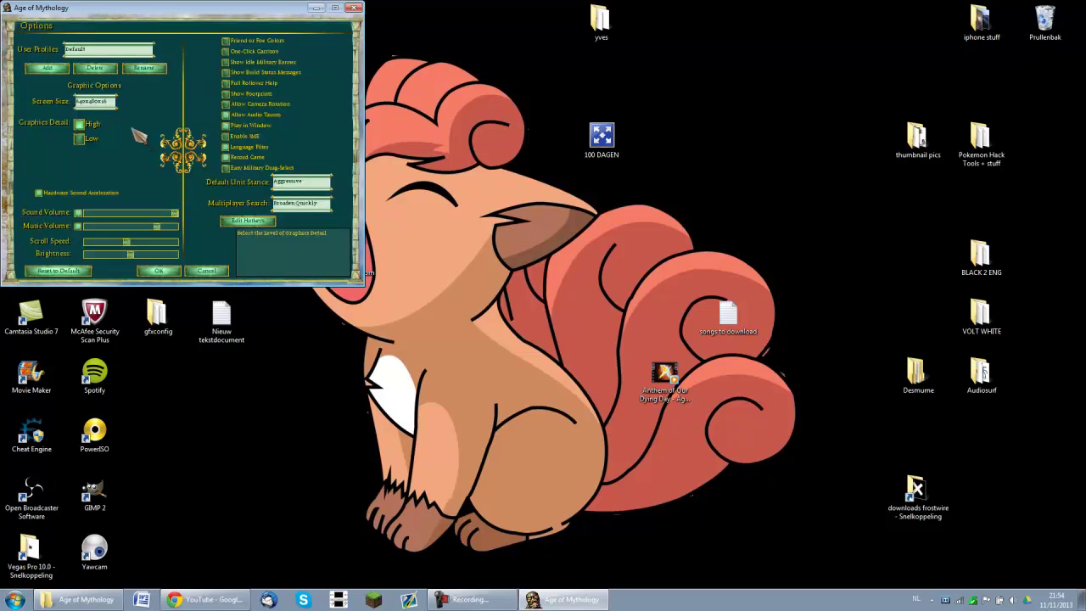
{"action": "left_click", "coordinate": [107, 101]}
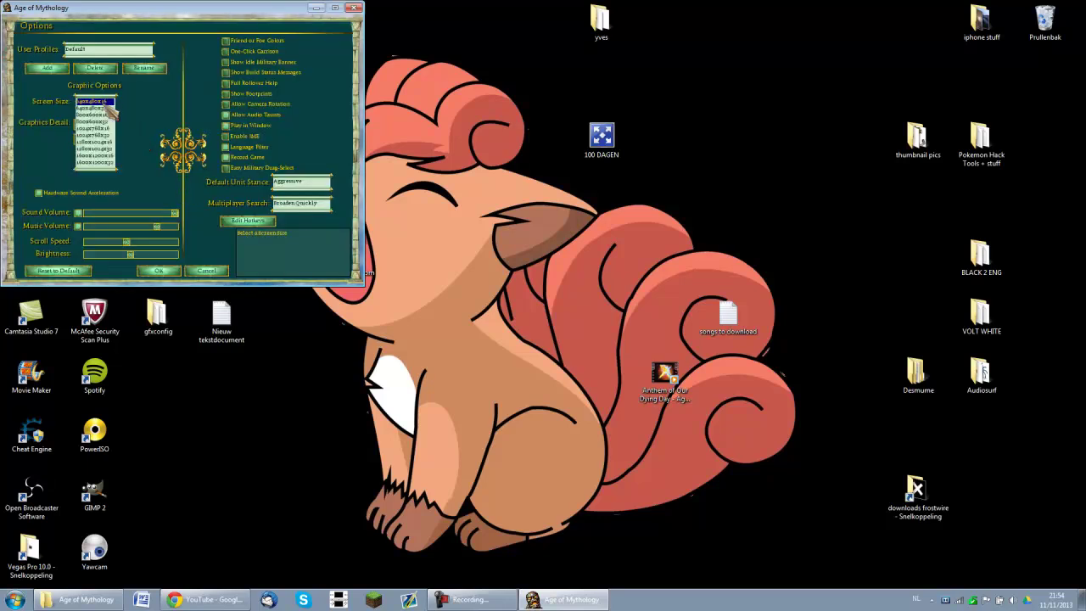
{"action": "left_click", "coordinate": [100, 150]}
{"action": "left_click", "coordinate": [161, 271]}
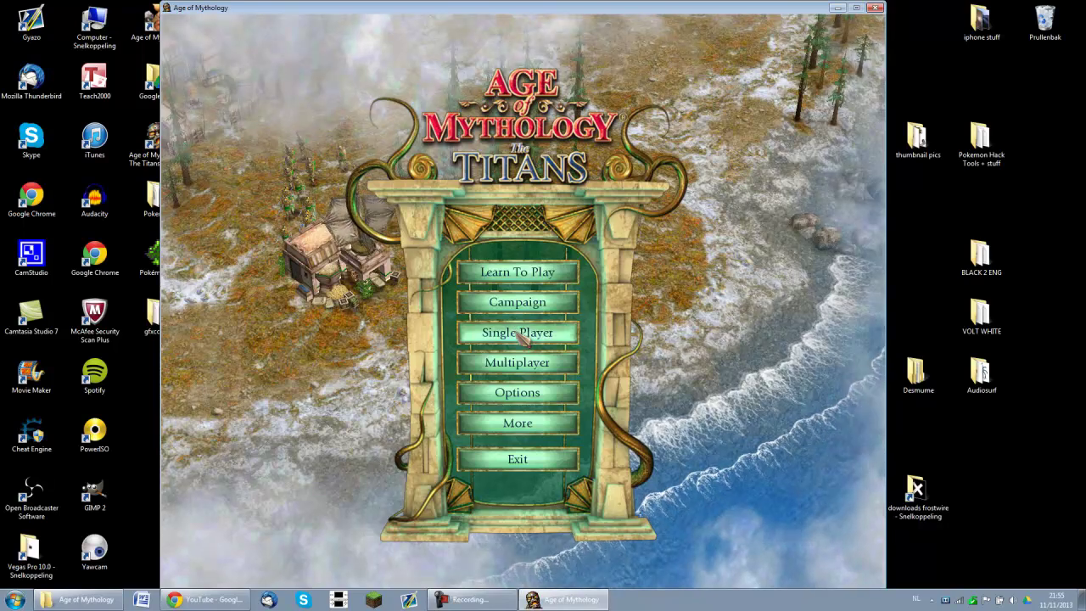
Load the saved campaign game SAVE LOL.svx.
{"action": "left_click", "coordinate": [519, 332]}
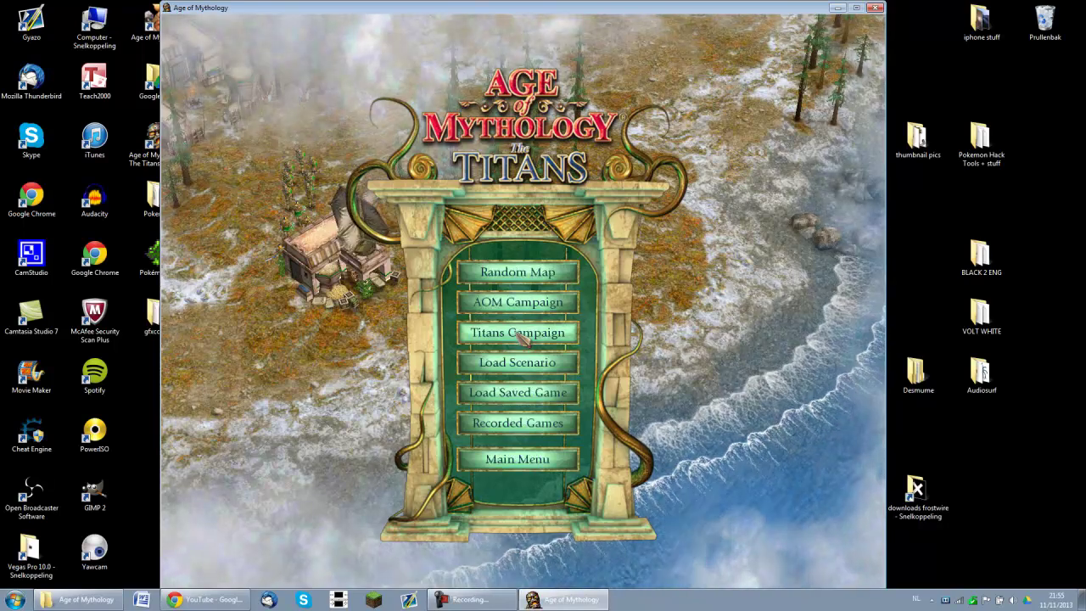
{"action": "left_click", "coordinate": [519, 458]}
{"action": "left_click", "coordinate": [502, 307]}
{"action": "left_click", "coordinate": [516, 335]}
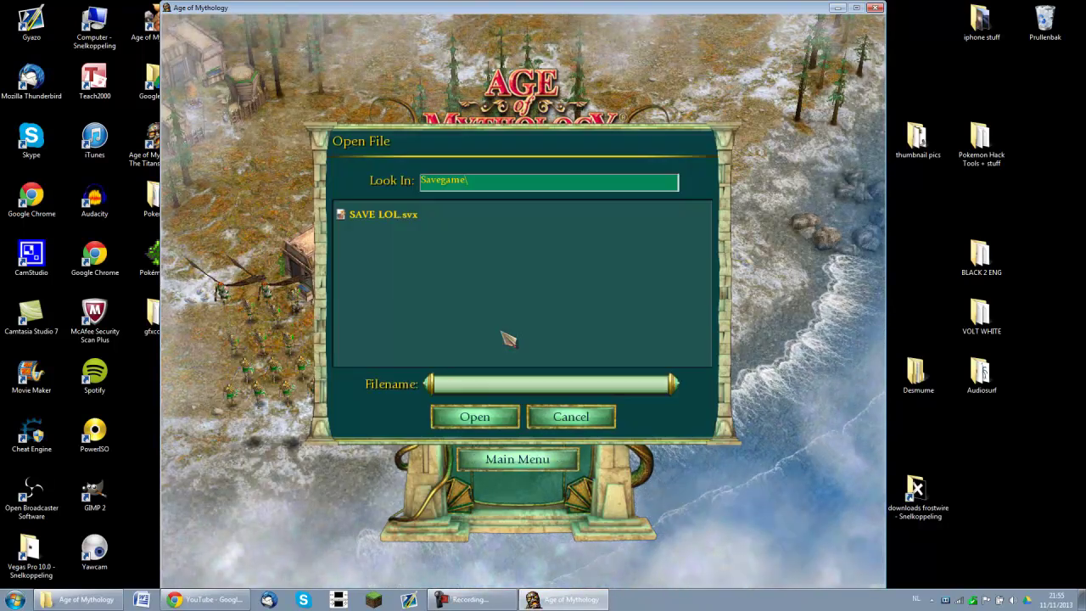
{"action": "left_click", "coordinate": [473, 416]}
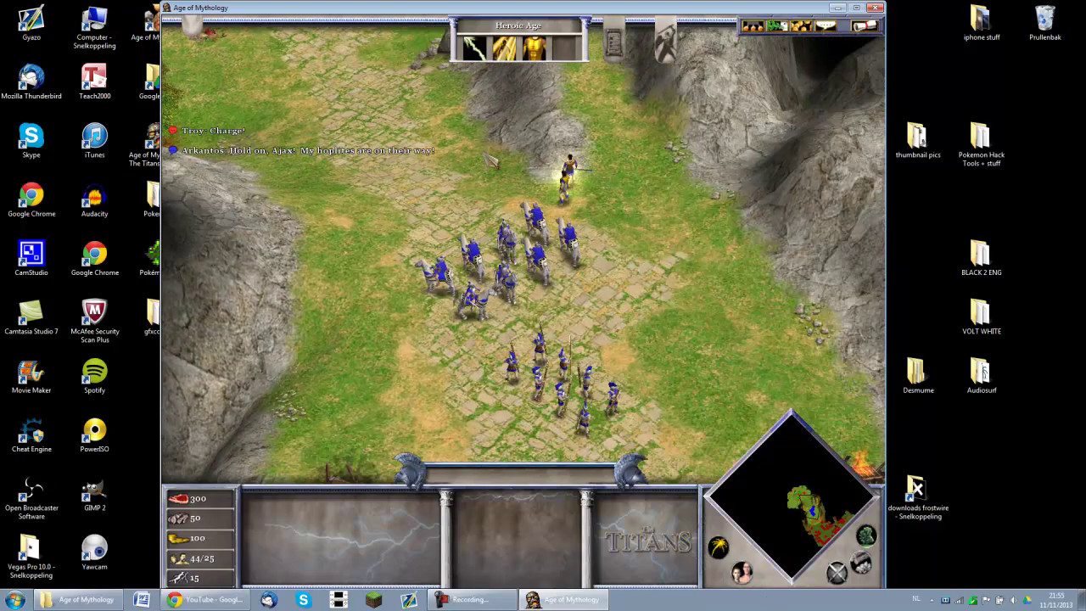
Box-select the Heavy Hippikon cavalry, clear the selection, and bring up the in-game menu.
{"action": "left_click_drag", "start_coordinate": [372, 140], "coordinate": [619, 351]}
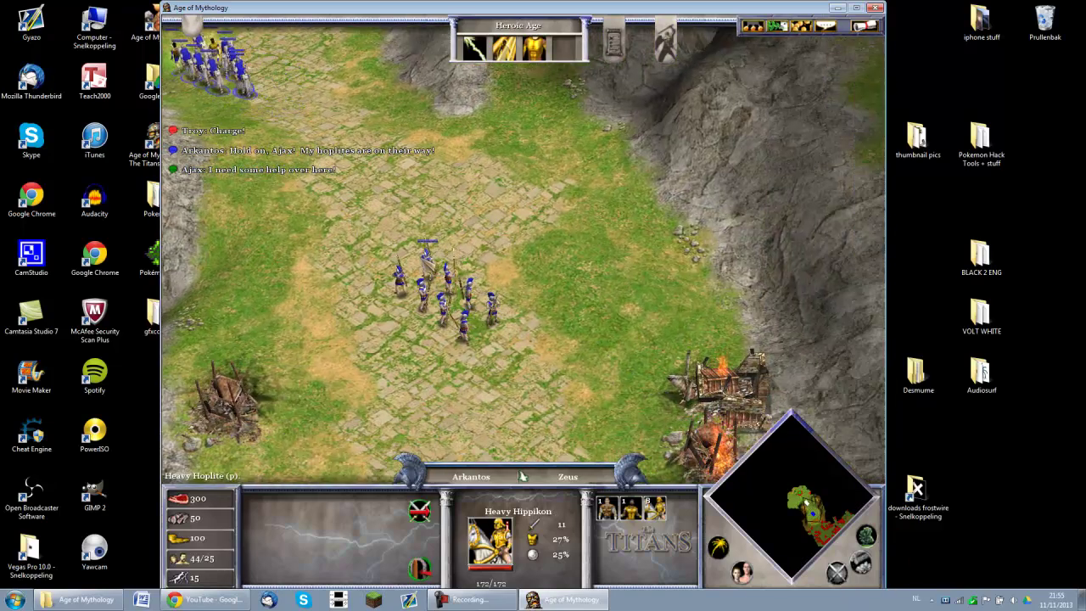
{"action": "left_click", "coordinate": [812, 150]}
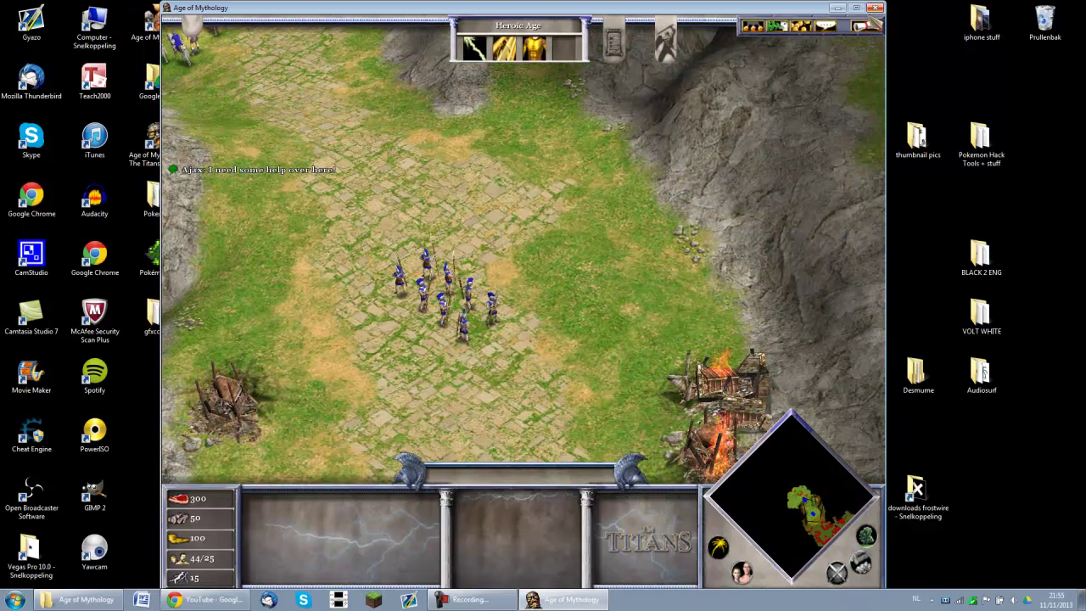
{"action": "left_click", "coordinate": [864, 26]}
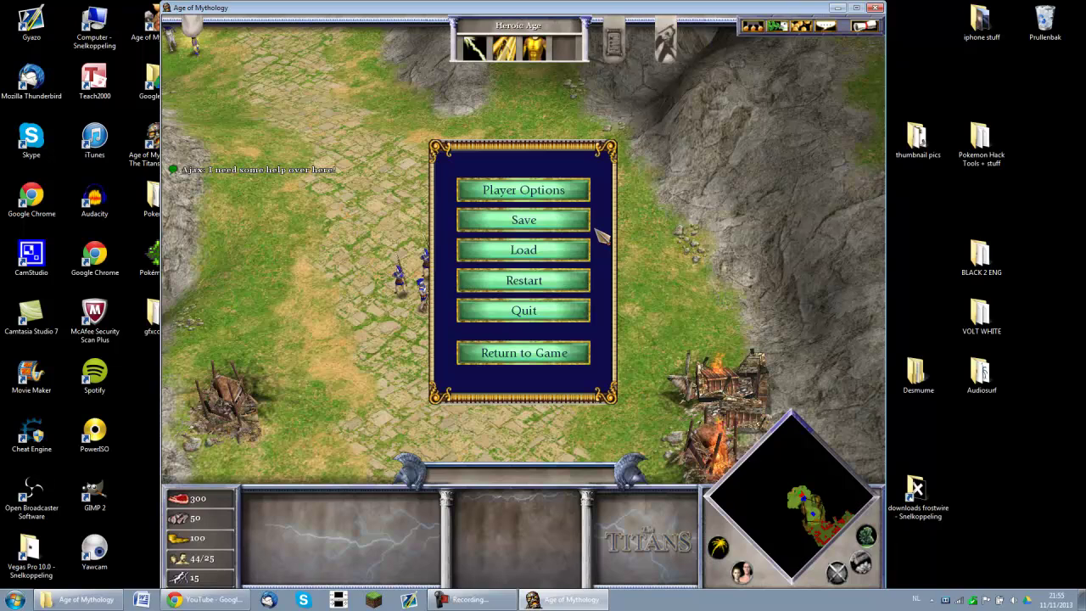
Quit the current game without saving and exit Age of Mythology to the desktop.
{"action": "left_click", "coordinate": [536, 311]}
{"action": "left_click", "coordinate": [558, 263]}
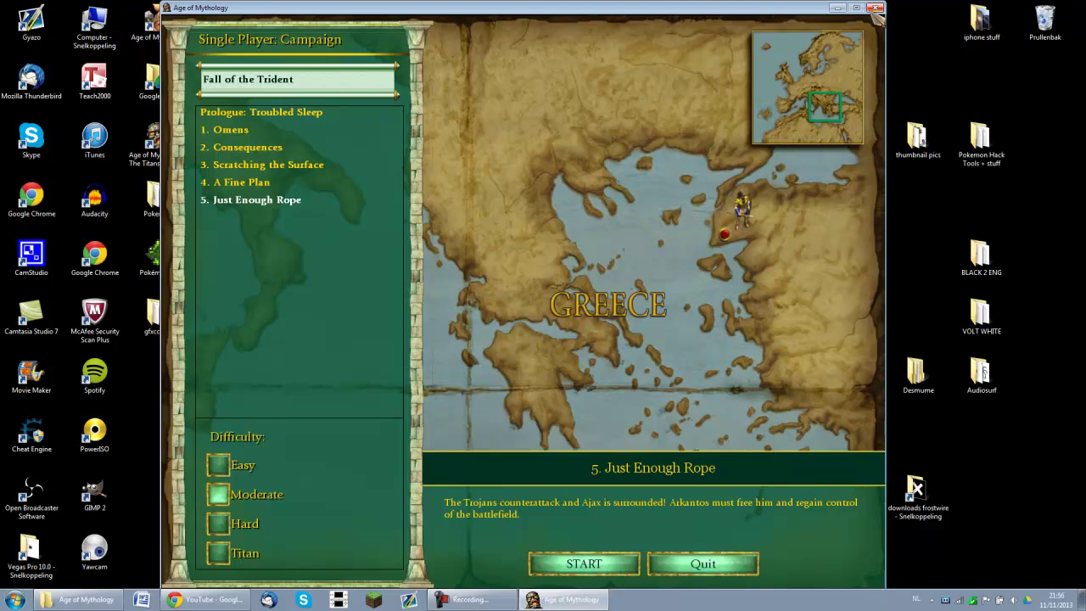
{"action": "left_click", "coordinate": [875, 8]}
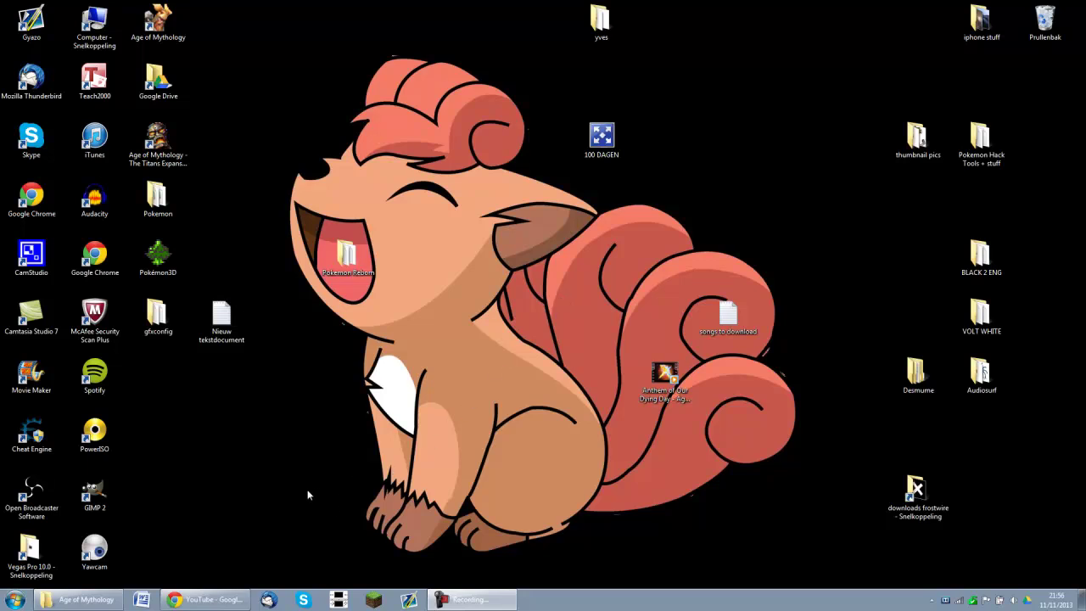
{"action": "left_click", "coordinate": [470, 599]}
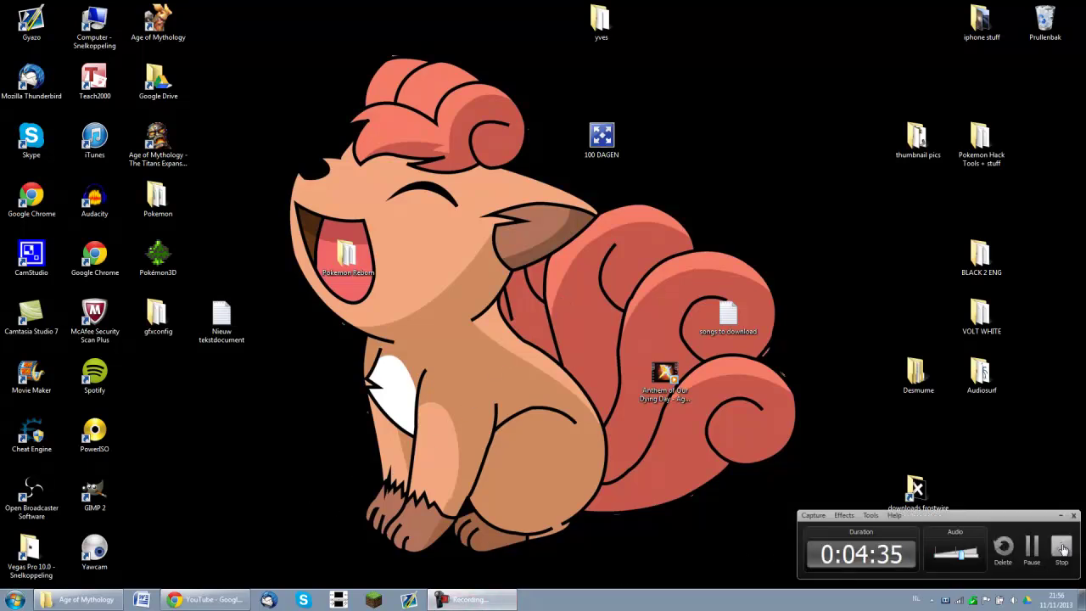